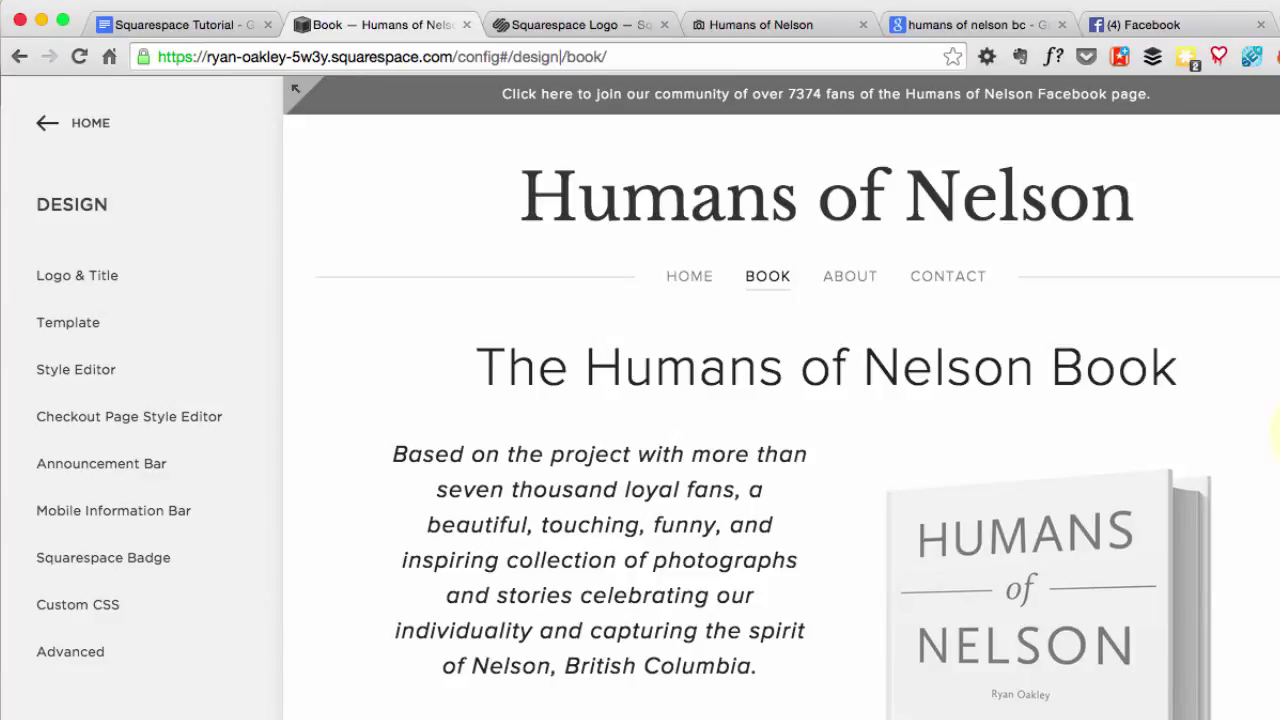
Step: Copy the Humans of Nelson result's description about 7000 loyal fans from the Google results
{"action": "left_click", "coordinate": [945, 28]}
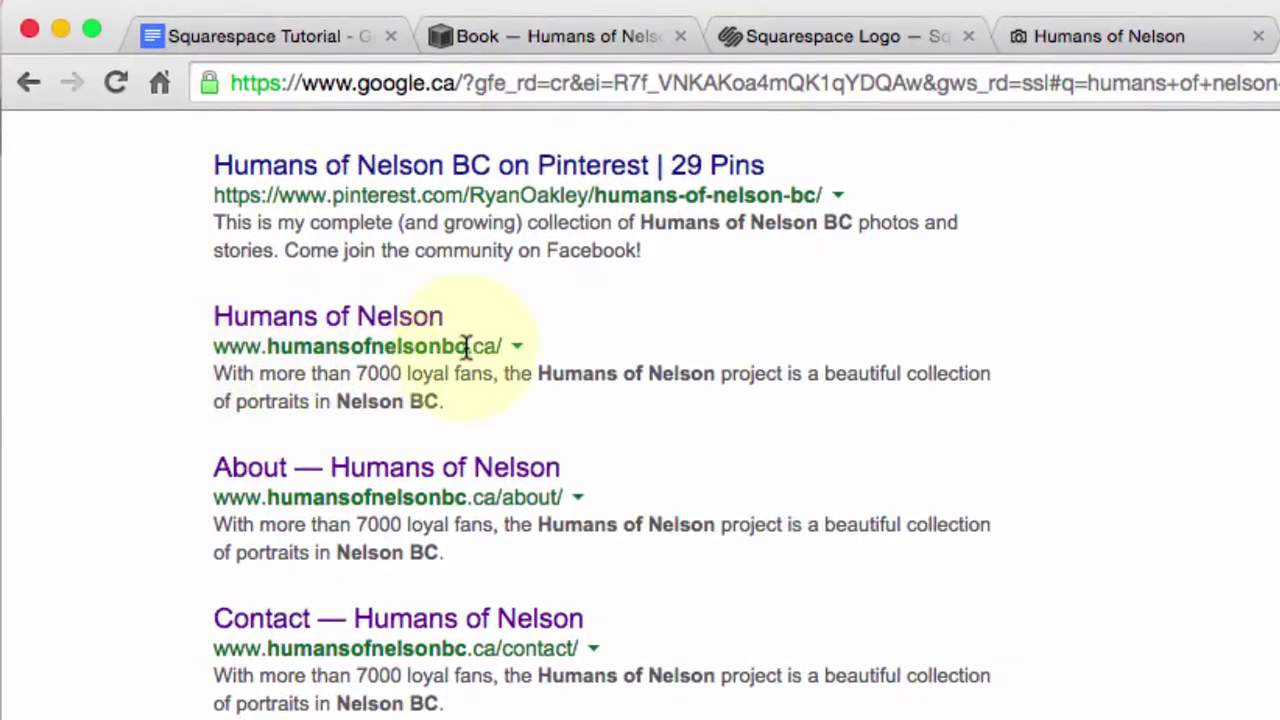
{"action": "left_click", "coordinate": [499, 357]}
{"action": "left_click_drag", "start_coordinate": [560, 404], "coordinate": [216, 374]}
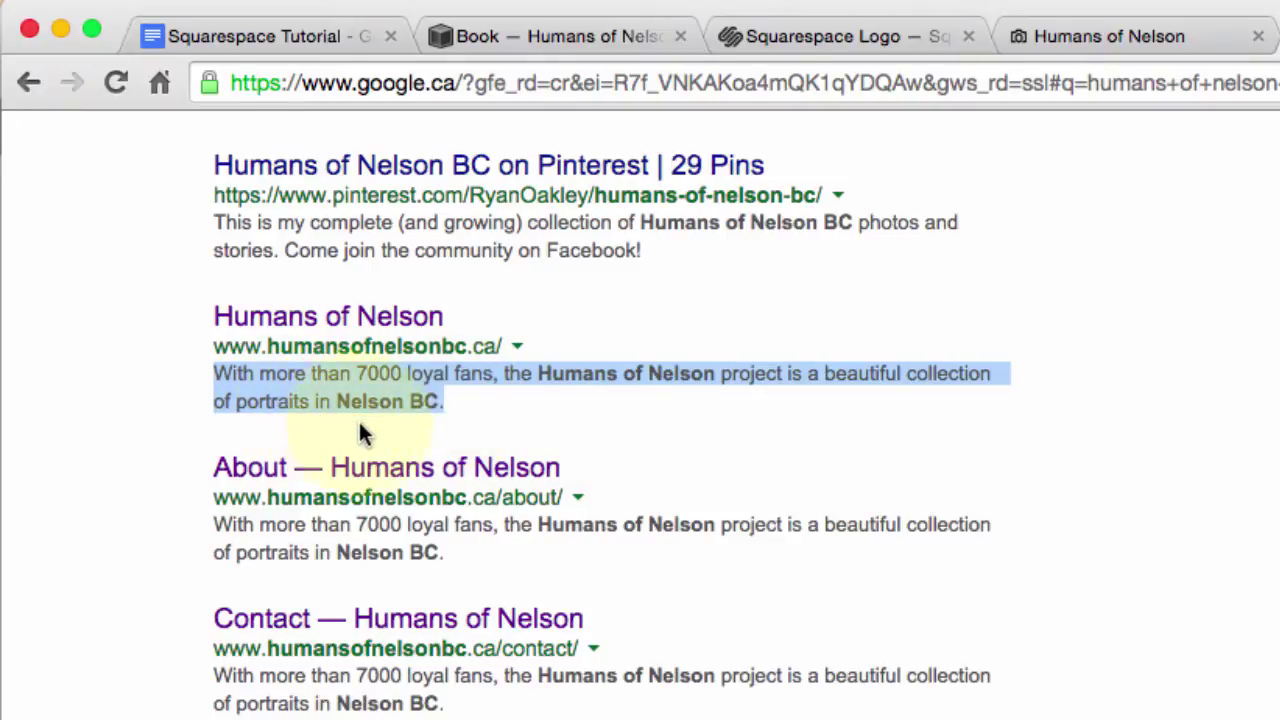
{"action": "left_click", "coordinate": [504, 400]}
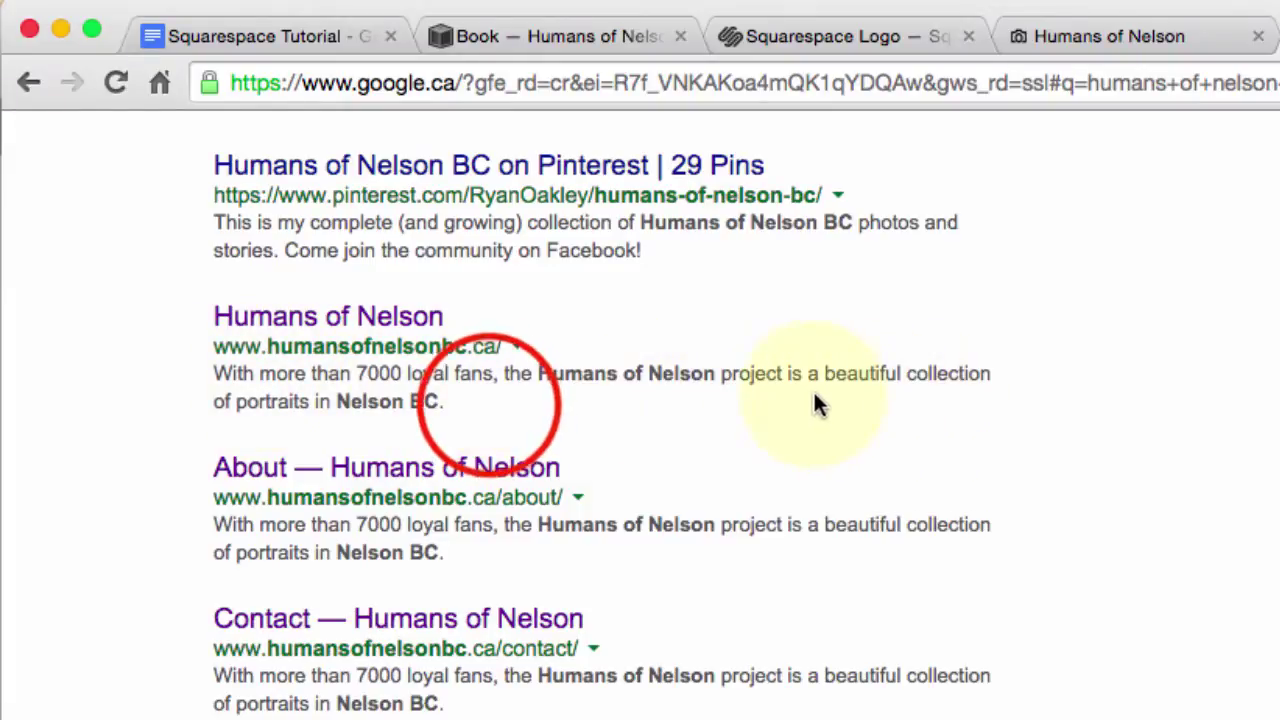
{"action": "left_click_drag", "start_coordinate": [489, 401], "coordinate": [214, 369]}
{"action": "key", "text": "super+c"}
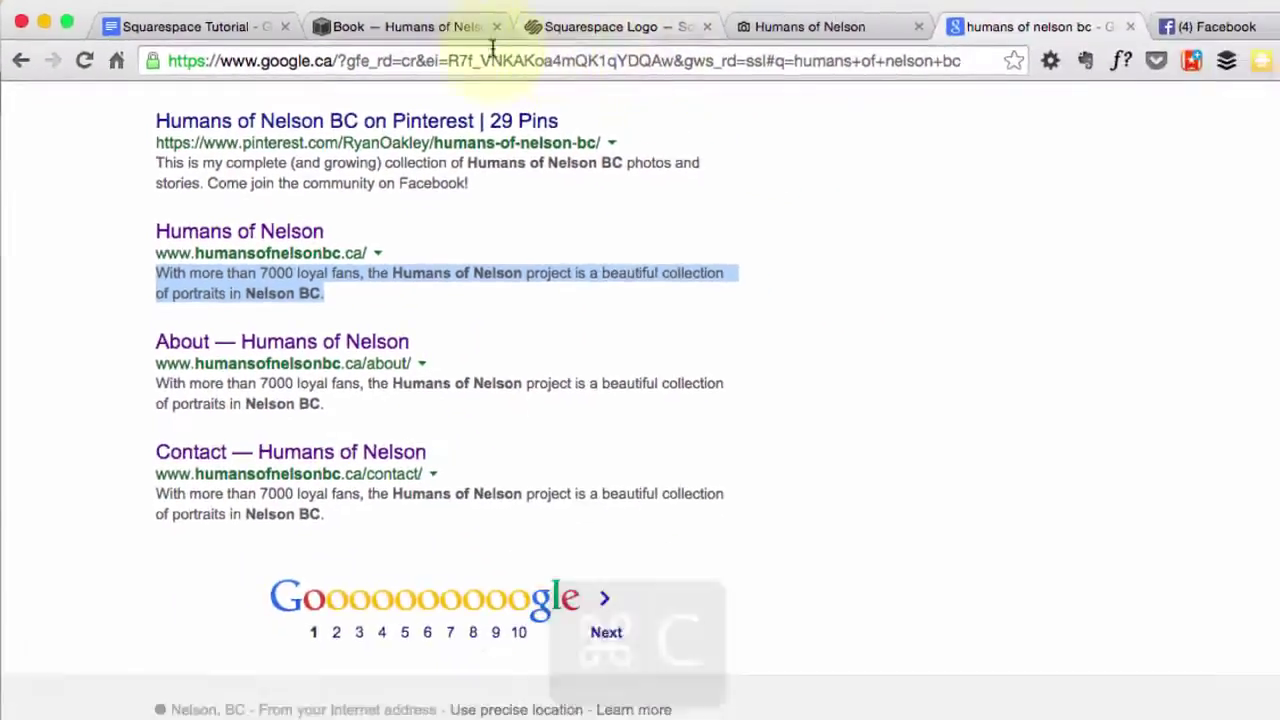
{"action": "left_click", "coordinate": [420, 26]}
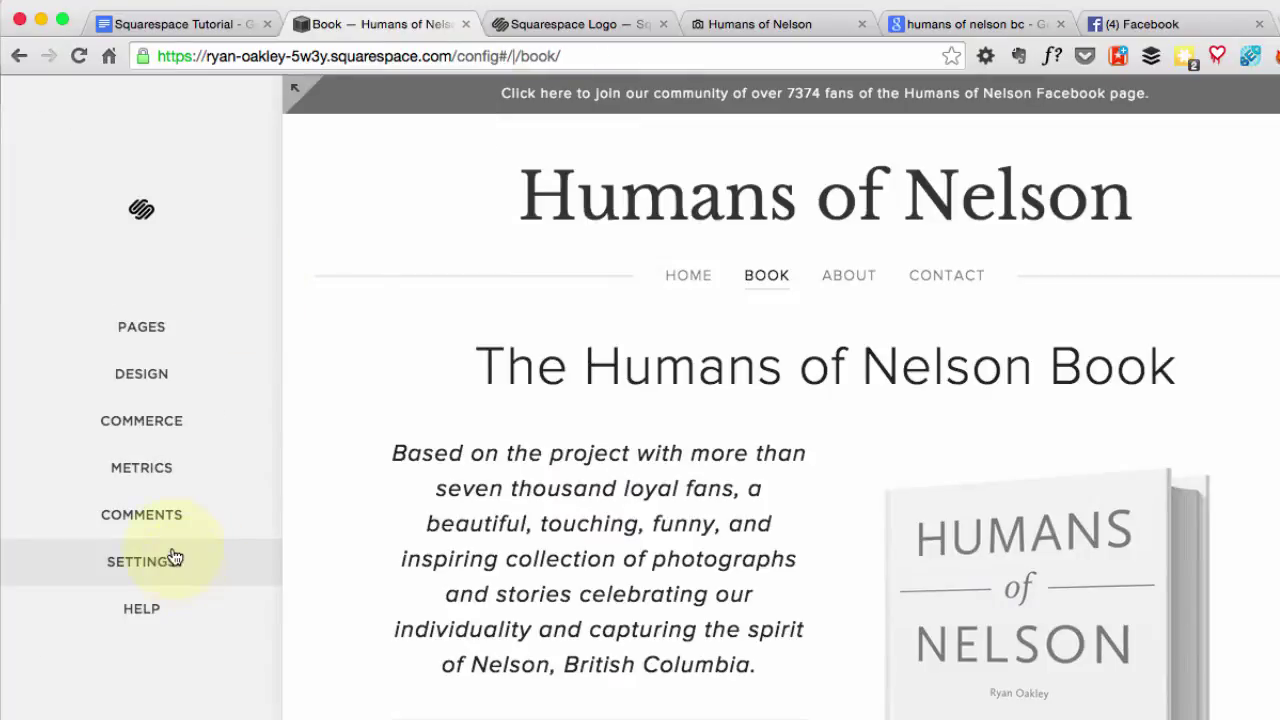
Step: Paste the copied 7000-loyal-fans sentence into the Basic Information site description
{"action": "left_click", "coordinate": [152, 564]}
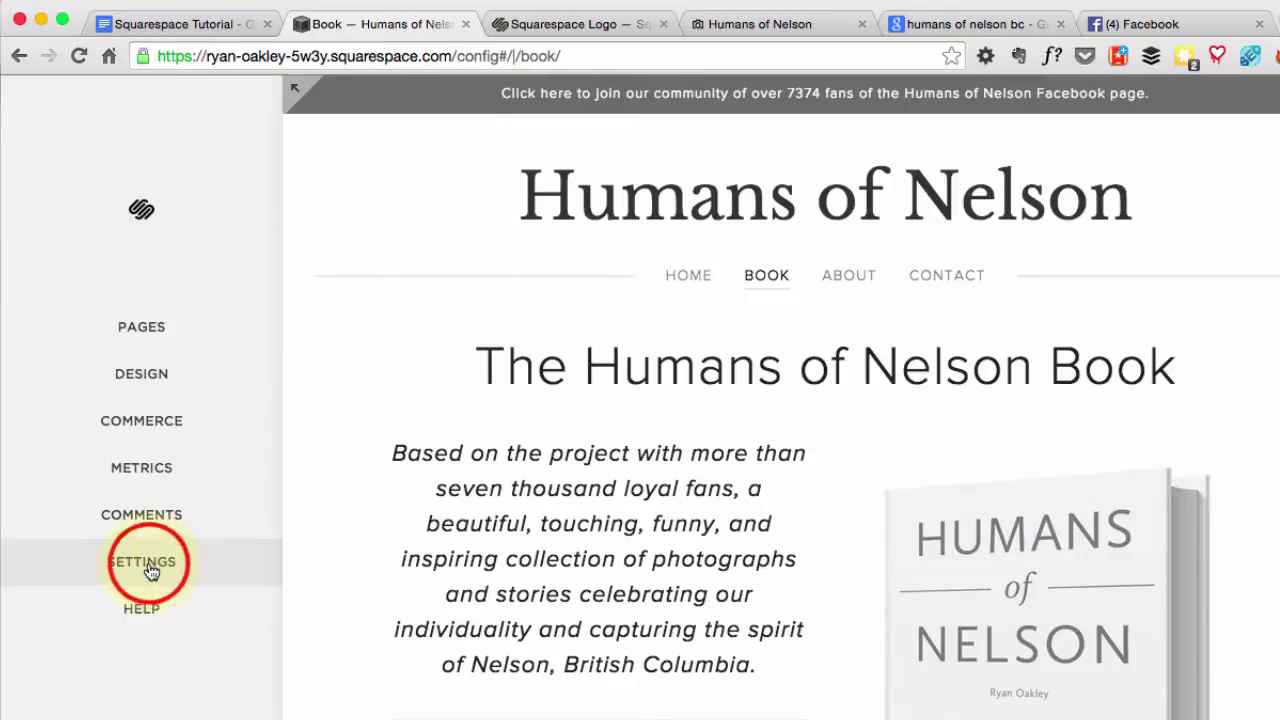
{"action": "left_click", "coordinate": [96, 275]}
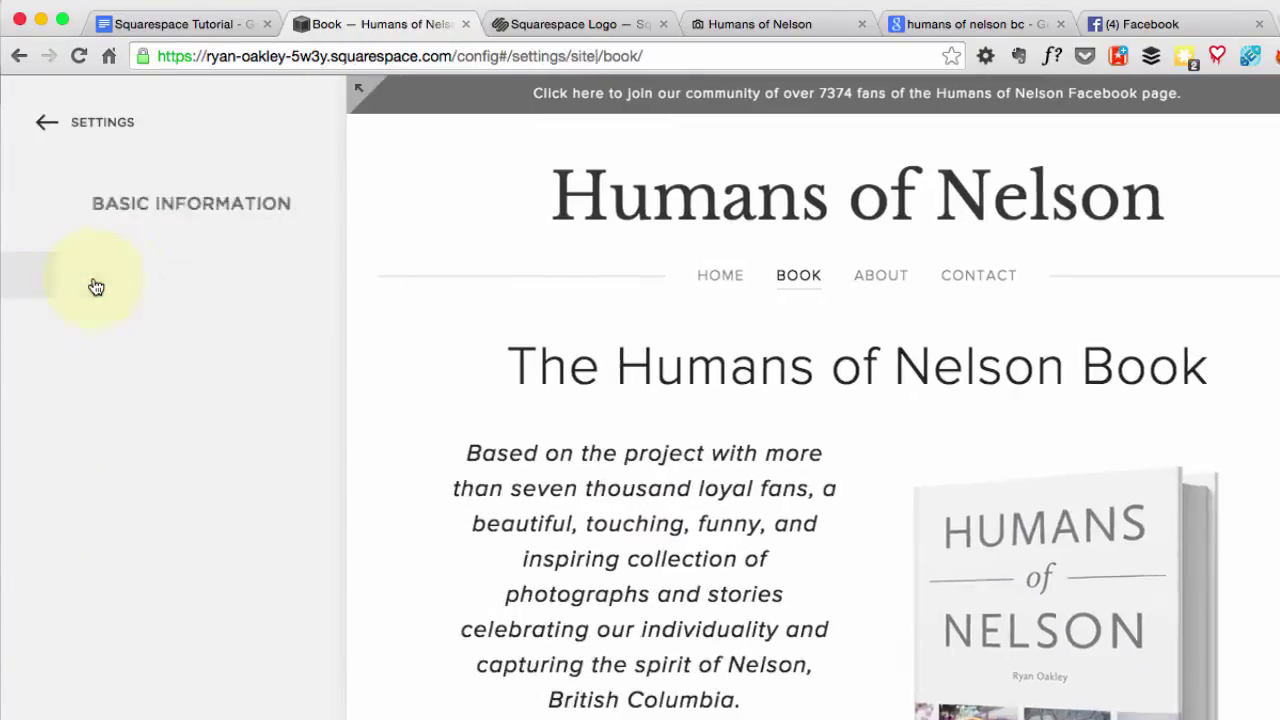
{"action": "scroll", "coordinate": [149, 400], "scroll_direction": "down", "scroll_amount": 4}
{"action": "left_click", "coordinate": [115, 402]}
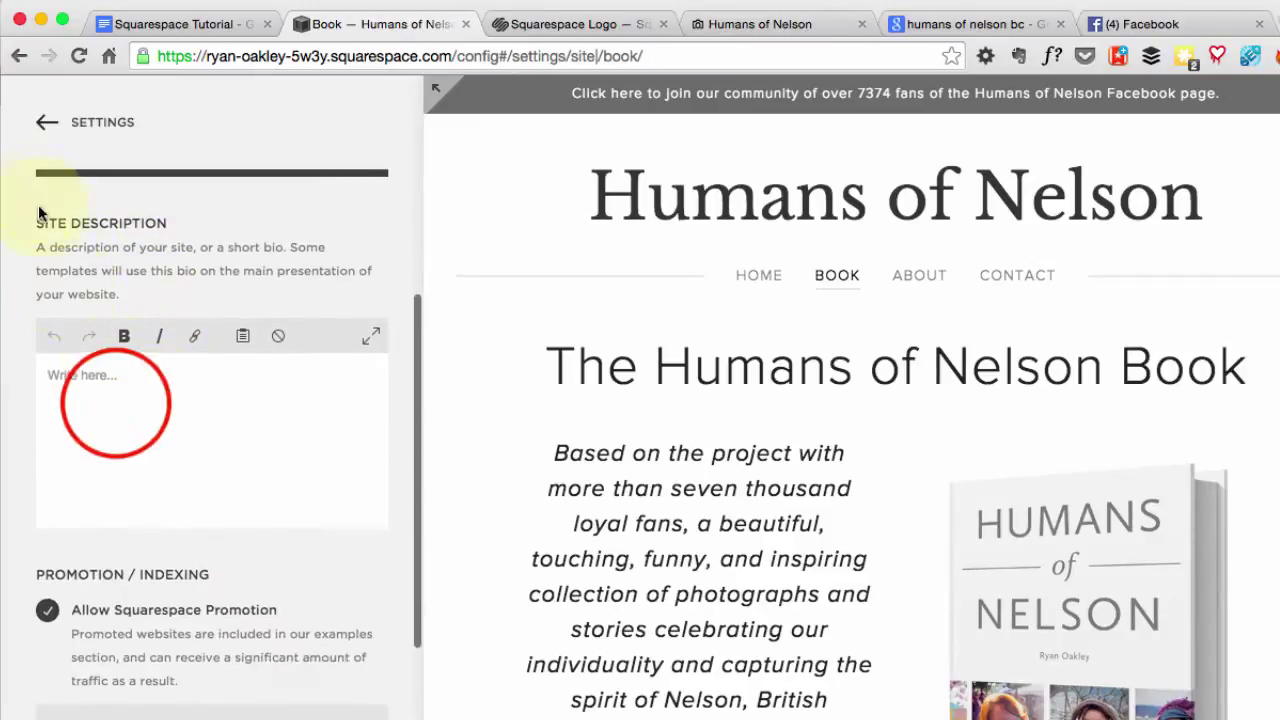
{"action": "key", "text": "super+v"}
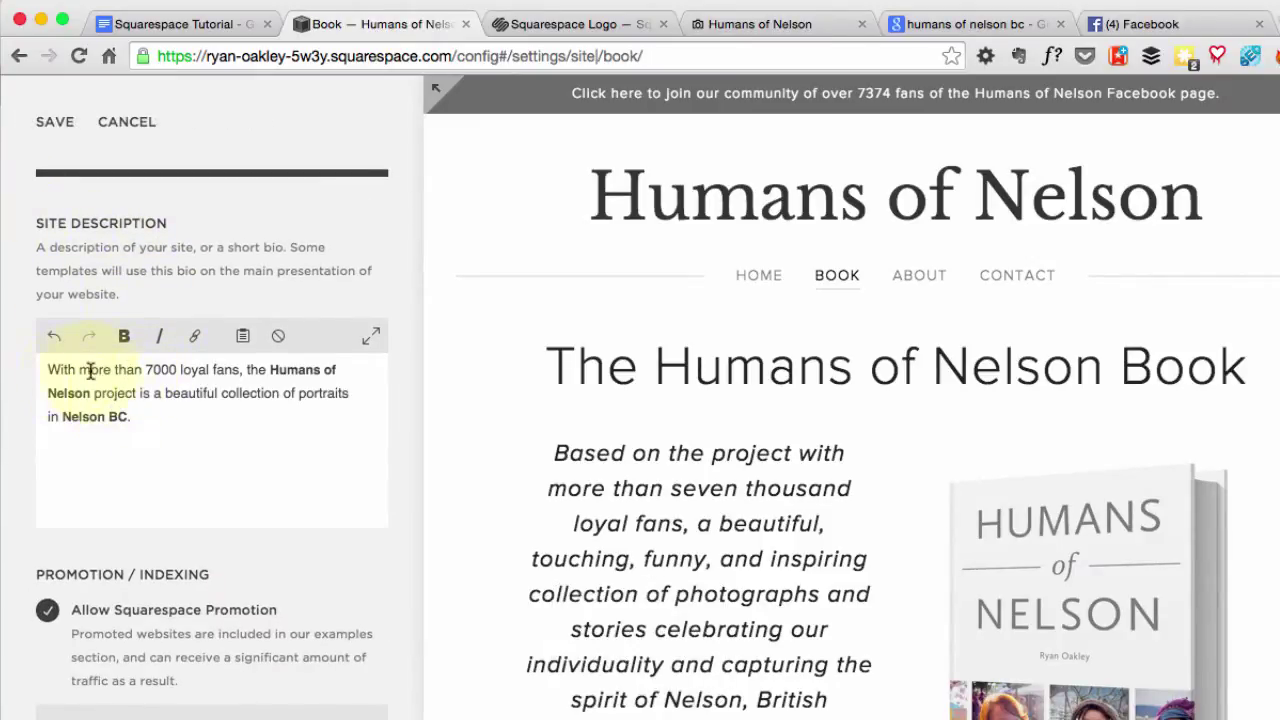
Step: Strip the bold formatting from the pasted description and save it
{"action": "left_click_drag", "start_coordinate": [163, 405], "coordinate": [46, 371]}
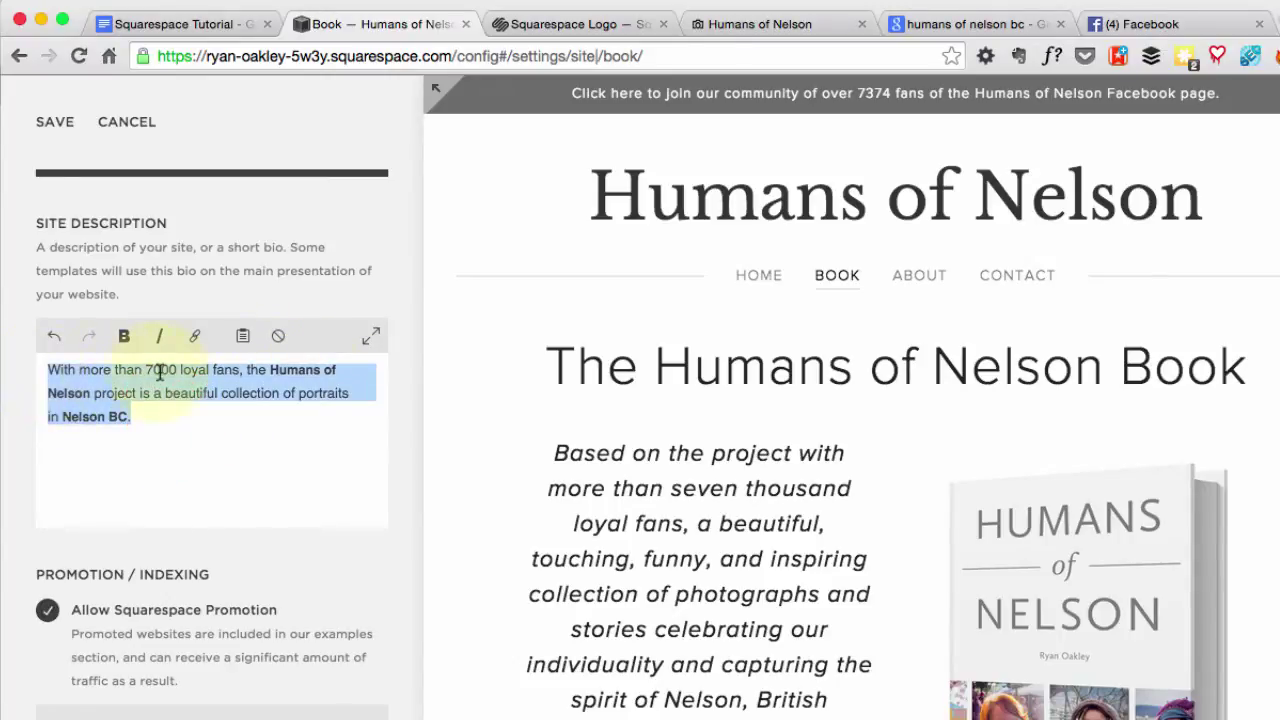
{"action": "left_click", "coordinate": [279, 346]}
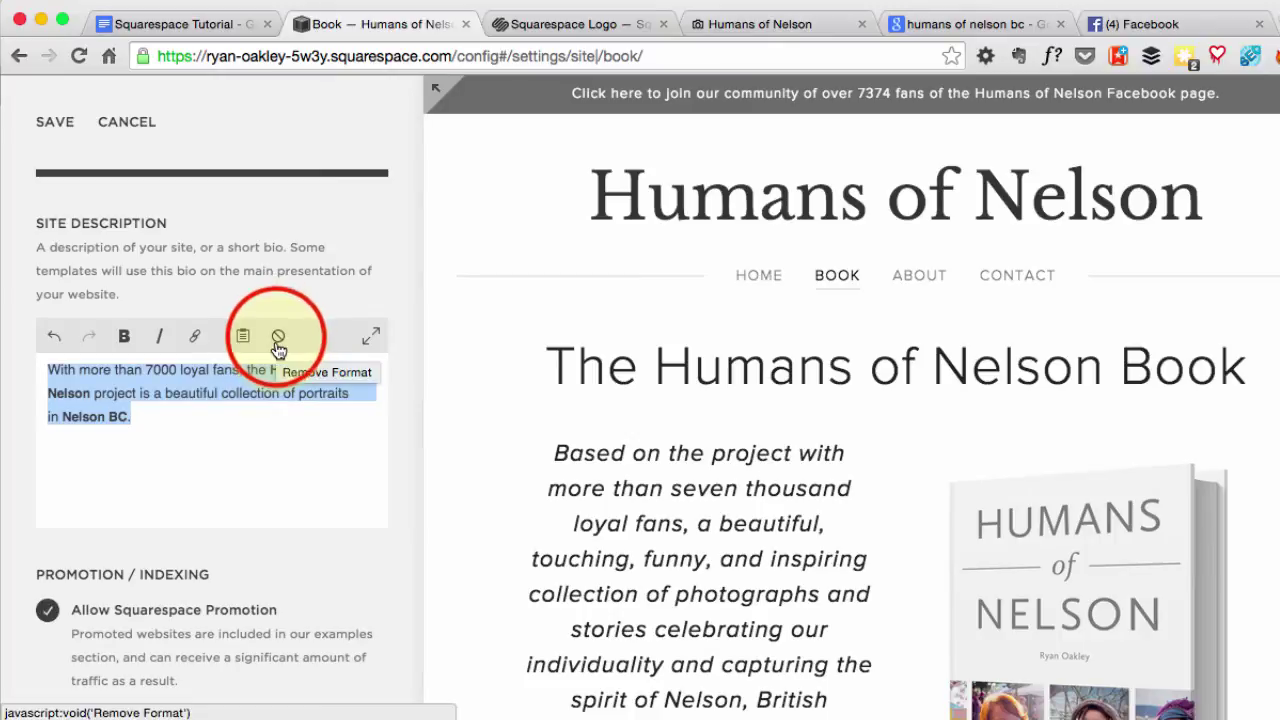
{"action": "left_click", "coordinate": [223, 435]}
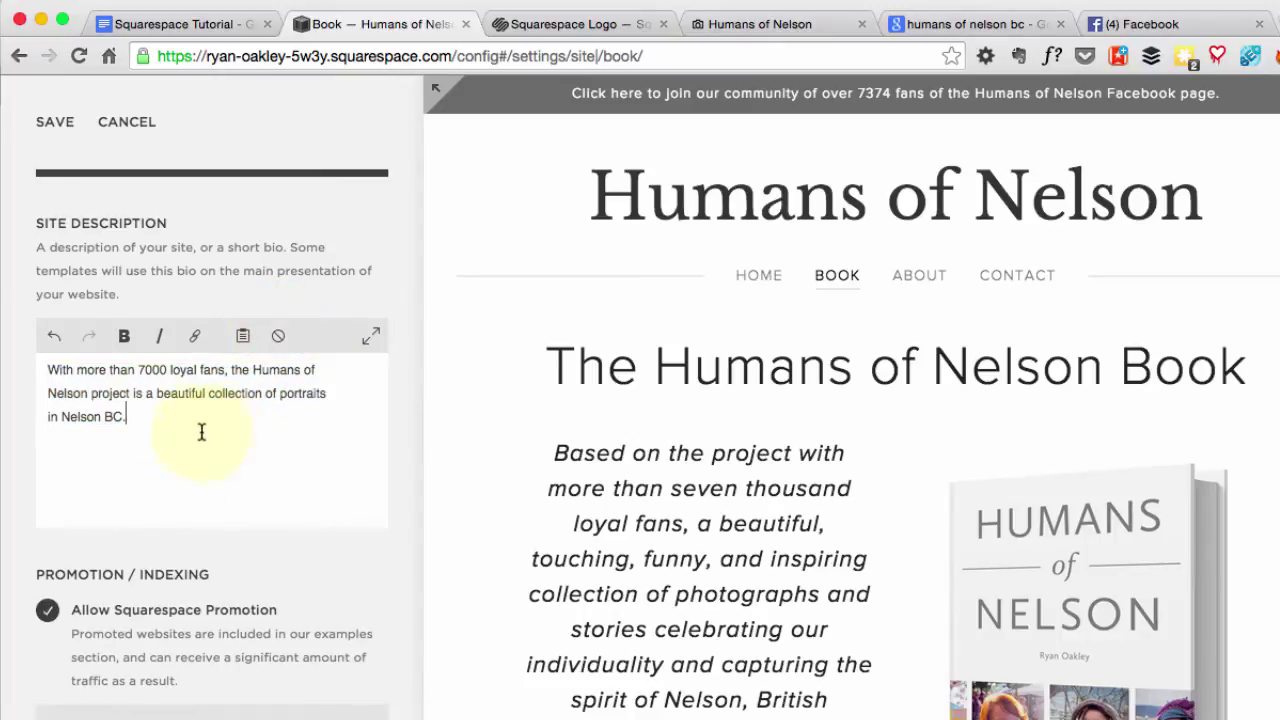
{"action": "scroll", "coordinate": [226, 402], "scroll_direction": "down", "scroll_amount": 2}
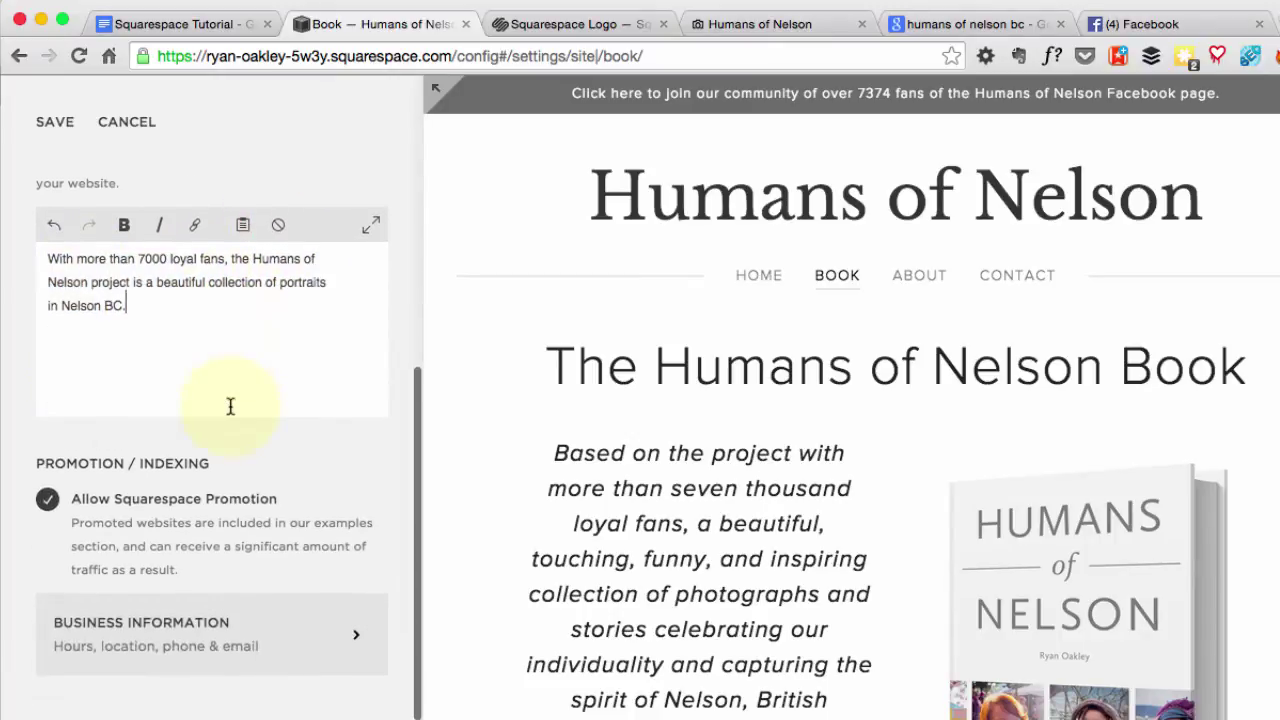
{"action": "scroll", "coordinate": [229, 404], "scroll_direction": "up", "scroll_amount": 4}
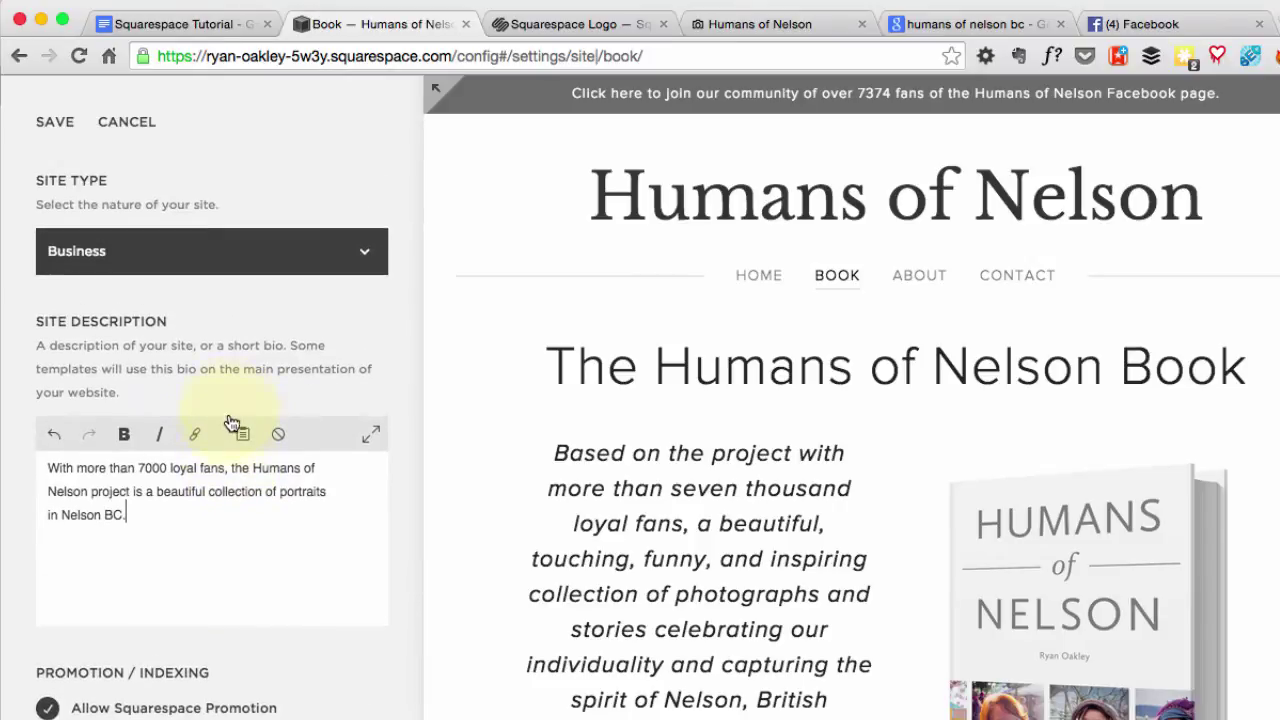
{"action": "left_click", "coordinate": [55, 122]}
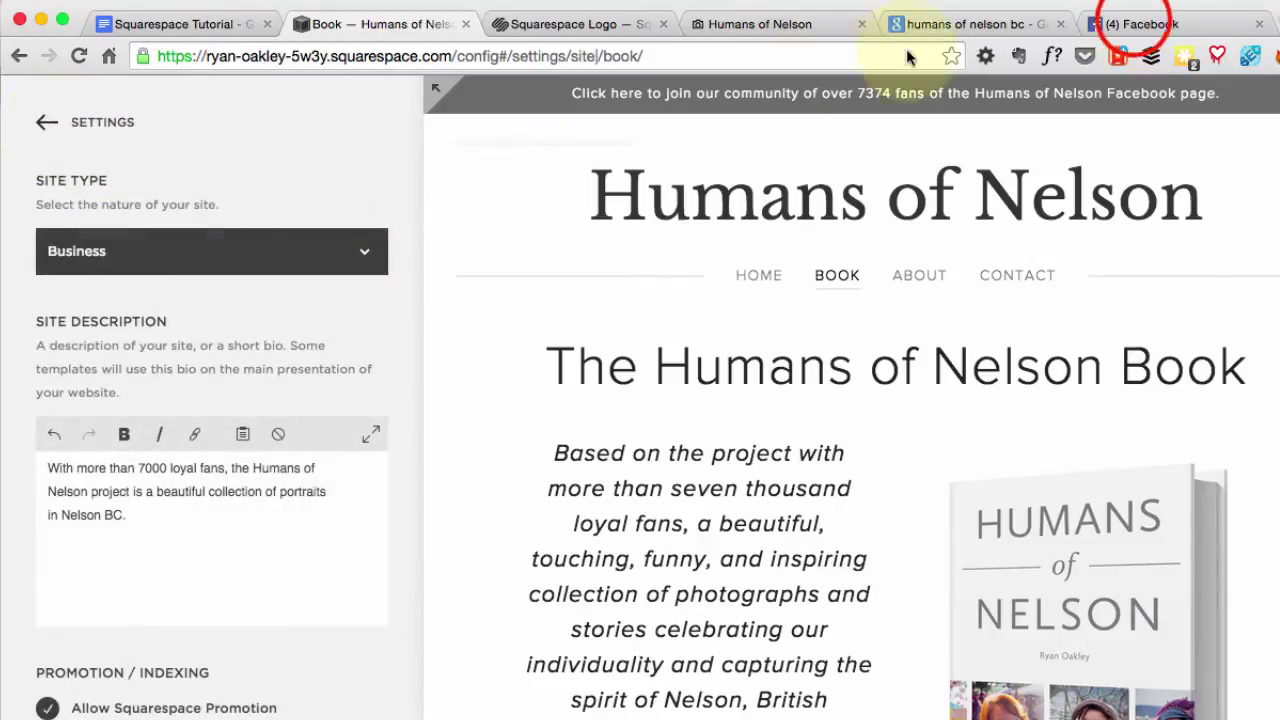
{"action": "left_click", "coordinate": [1130, 23]}
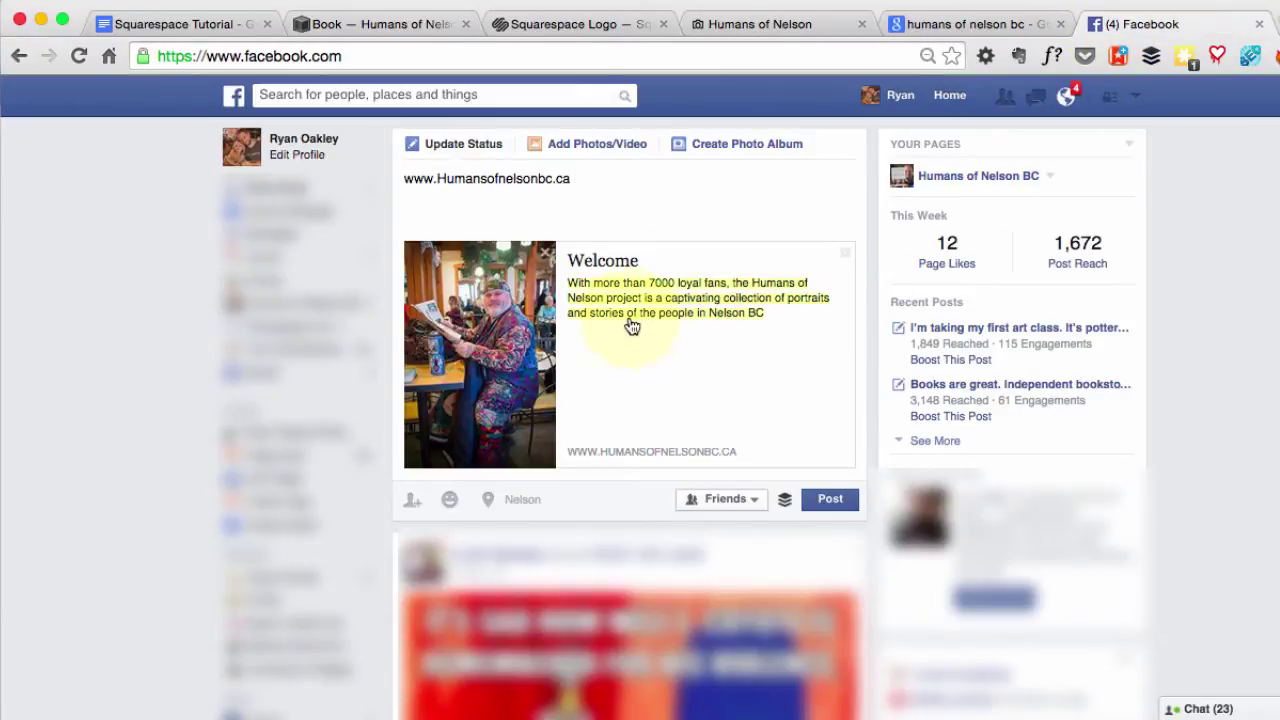
{"action": "left_click", "coordinate": [405, 179]}
{"action": "left_click_drag", "start_coordinate": [409, 179], "coordinate": [570, 179]}
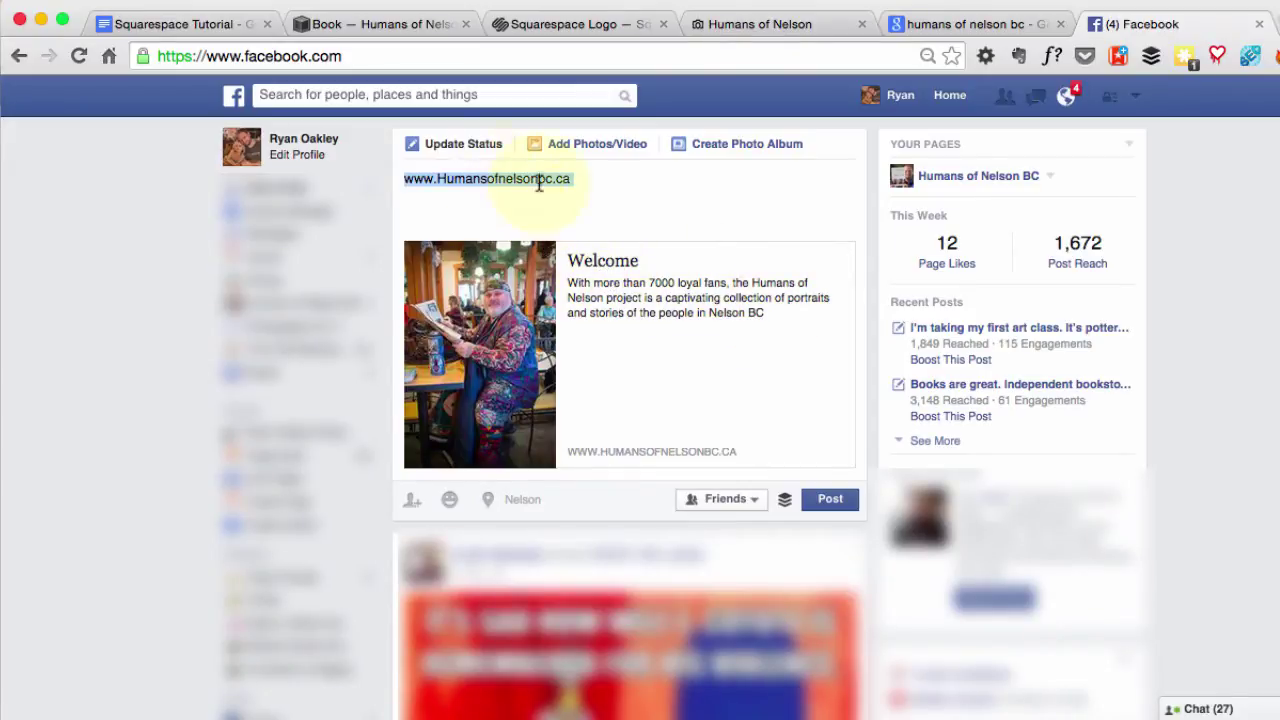
{"action": "left_click", "coordinate": [397, 30]}
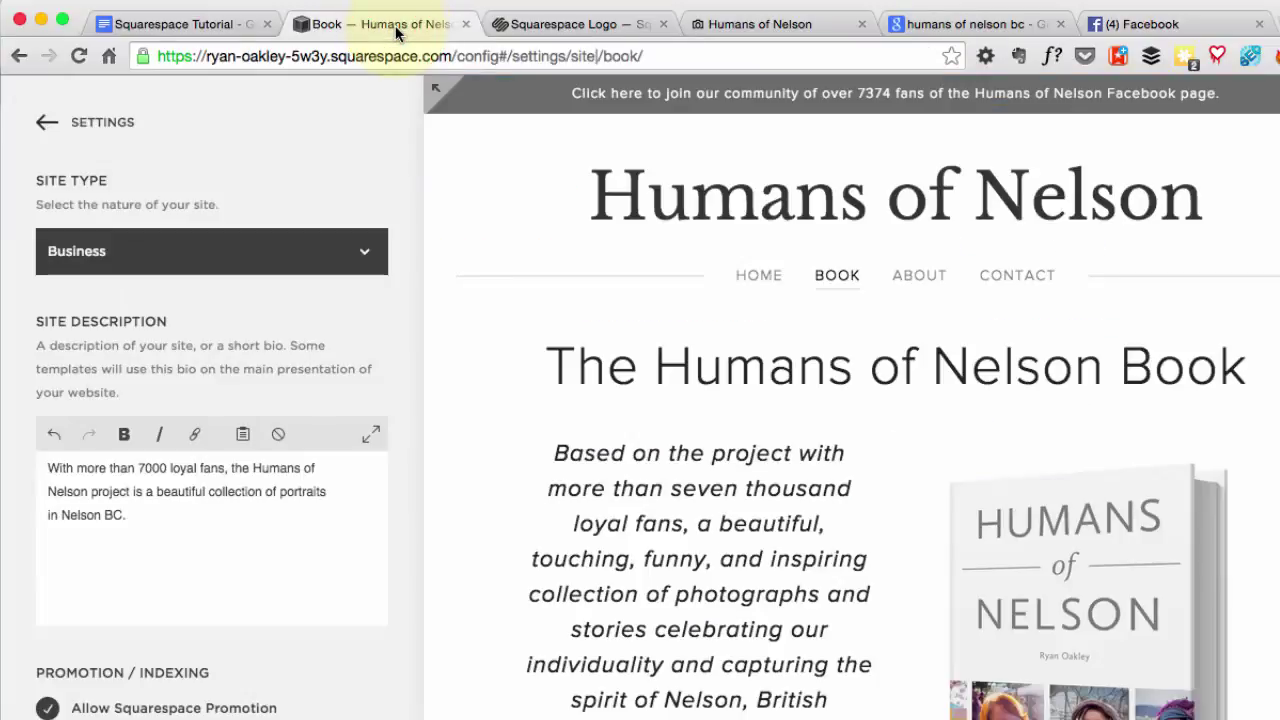
Step: Open the Home page's configuration from the pages list and select its browser title 'Home'
{"action": "left_click", "coordinate": [86, 124]}
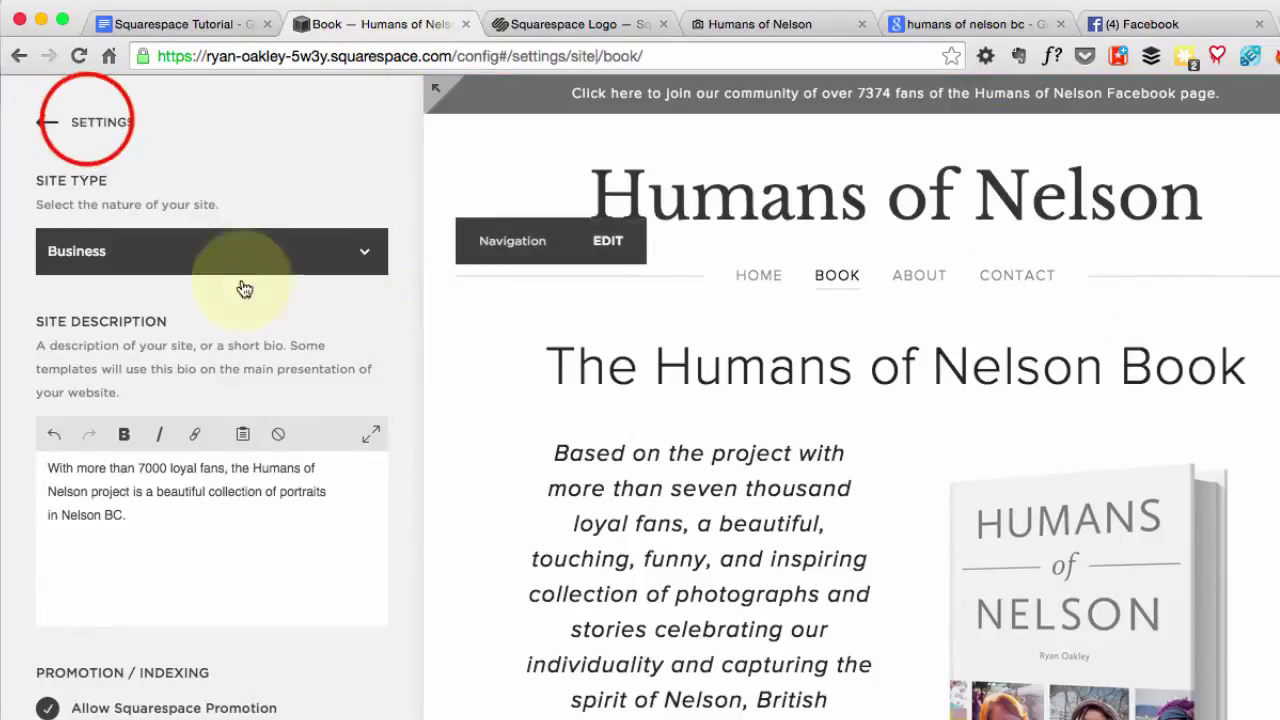
{"action": "left_click", "coordinate": [93, 116]}
{"action": "left_click", "coordinate": [131, 326]}
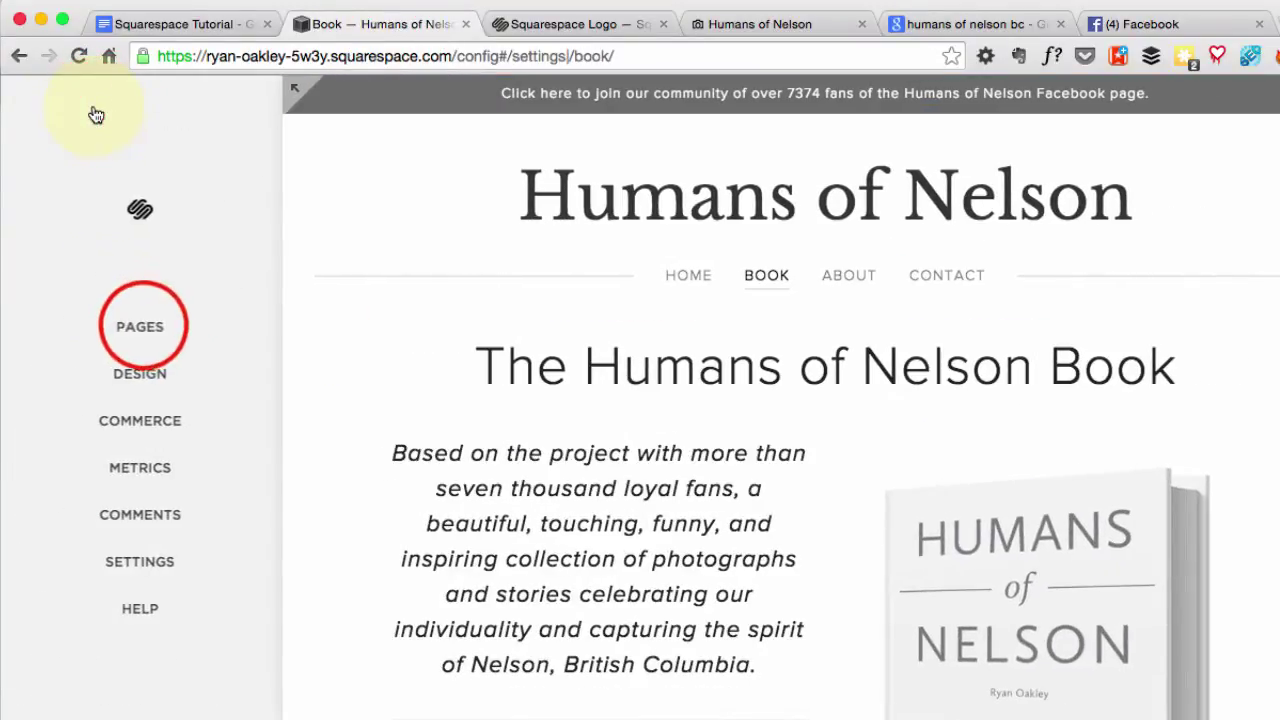
{"action": "left_click", "coordinate": [217, 263]}
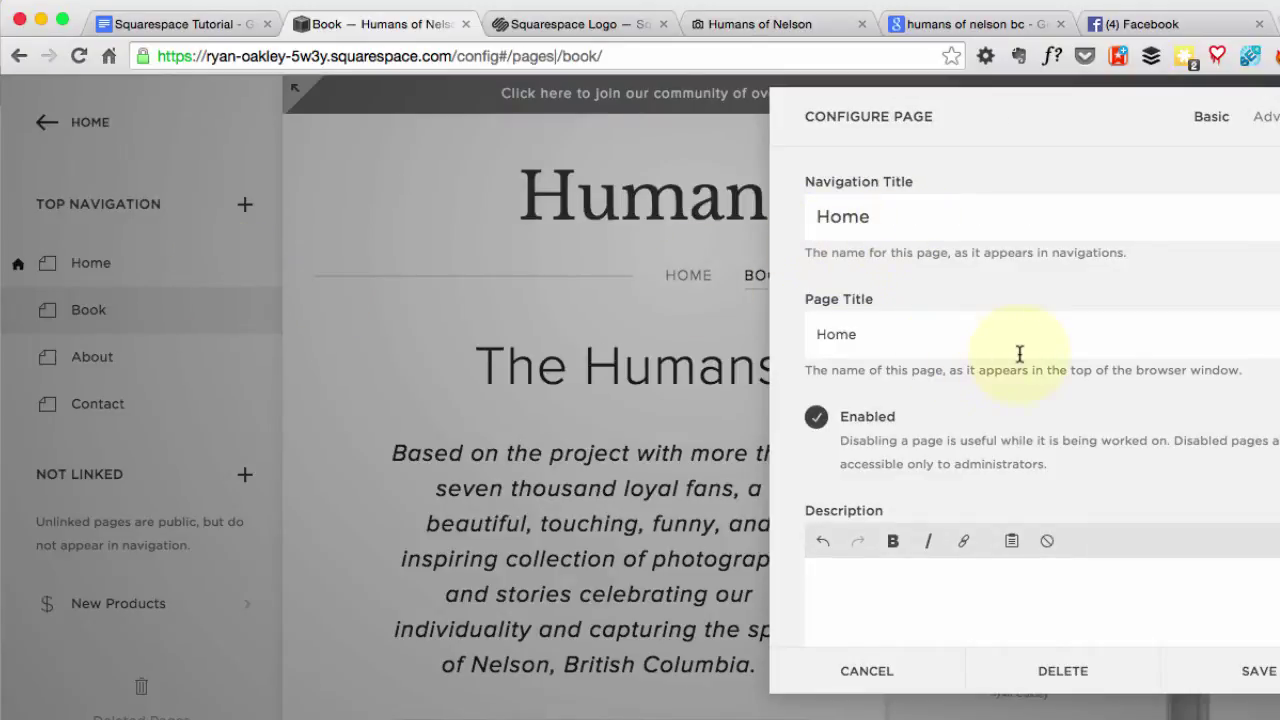
{"action": "scroll", "coordinate": [1019, 355], "scroll_direction": "down", "scroll_amount": 3}
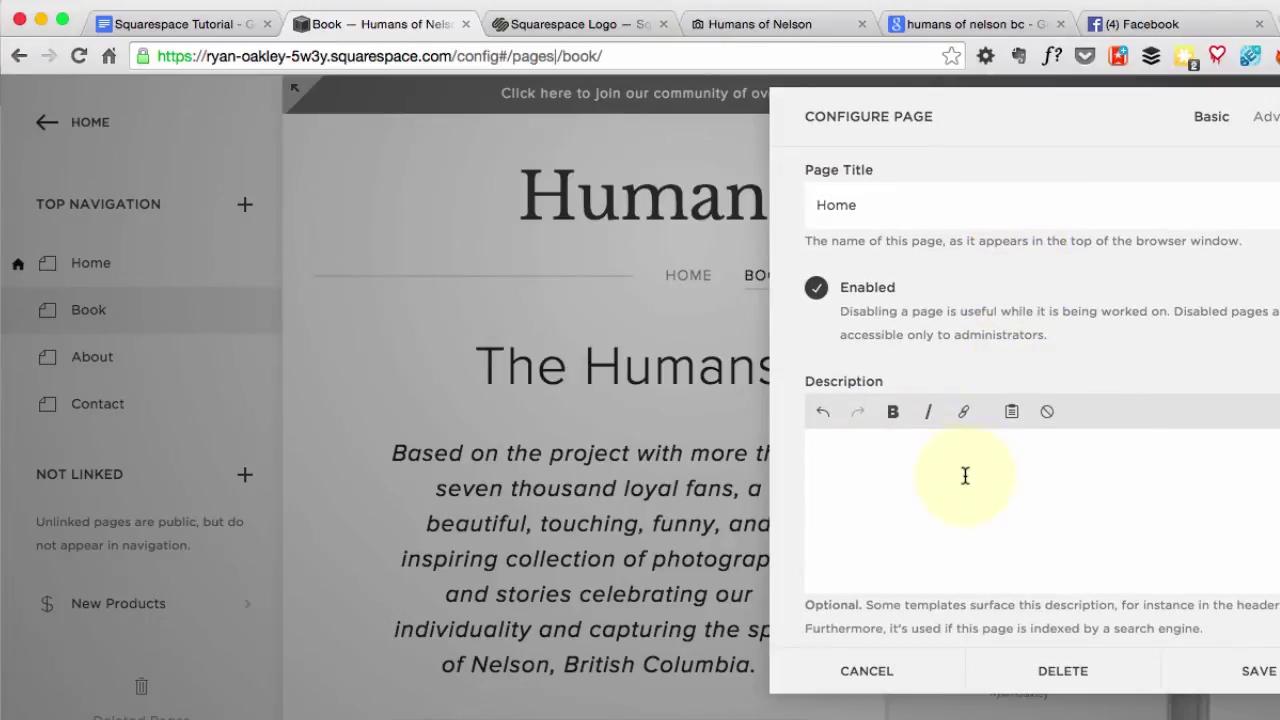
{"action": "scroll", "coordinate": [965, 478], "scroll_direction": "up", "scroll_amount": 3}
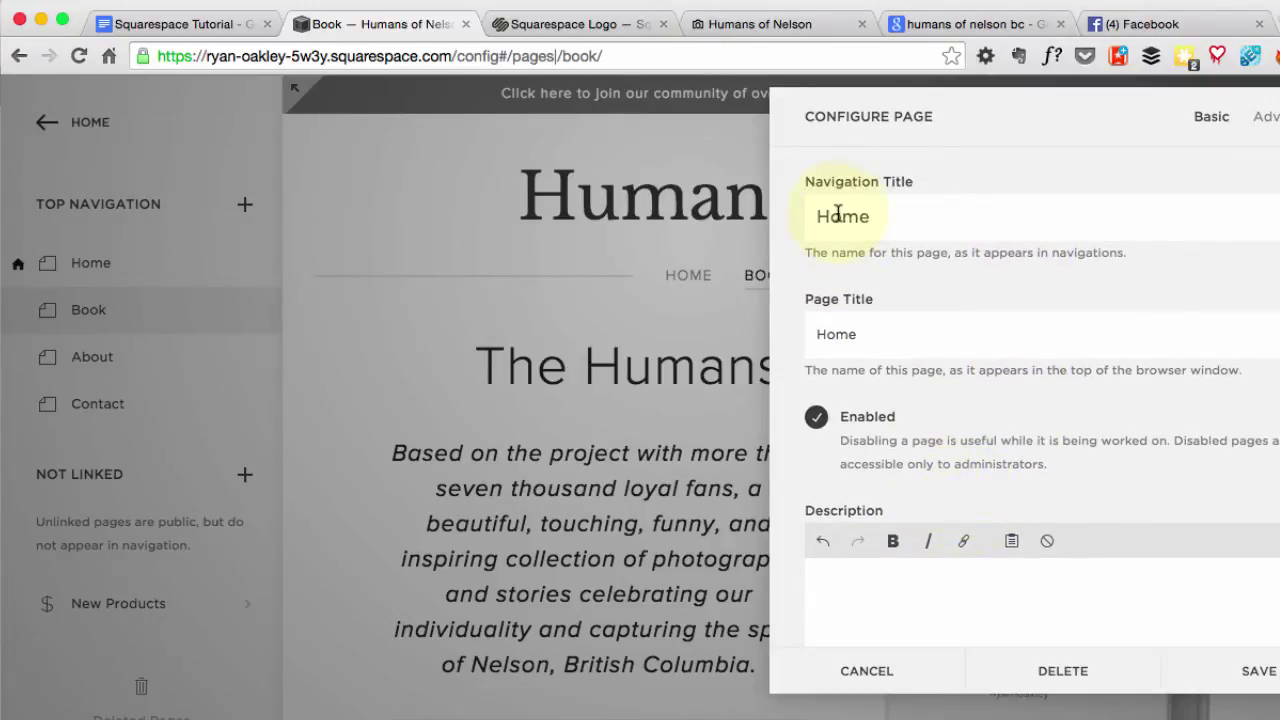
{"action": "left_click", "coordinate": [843, 334]}
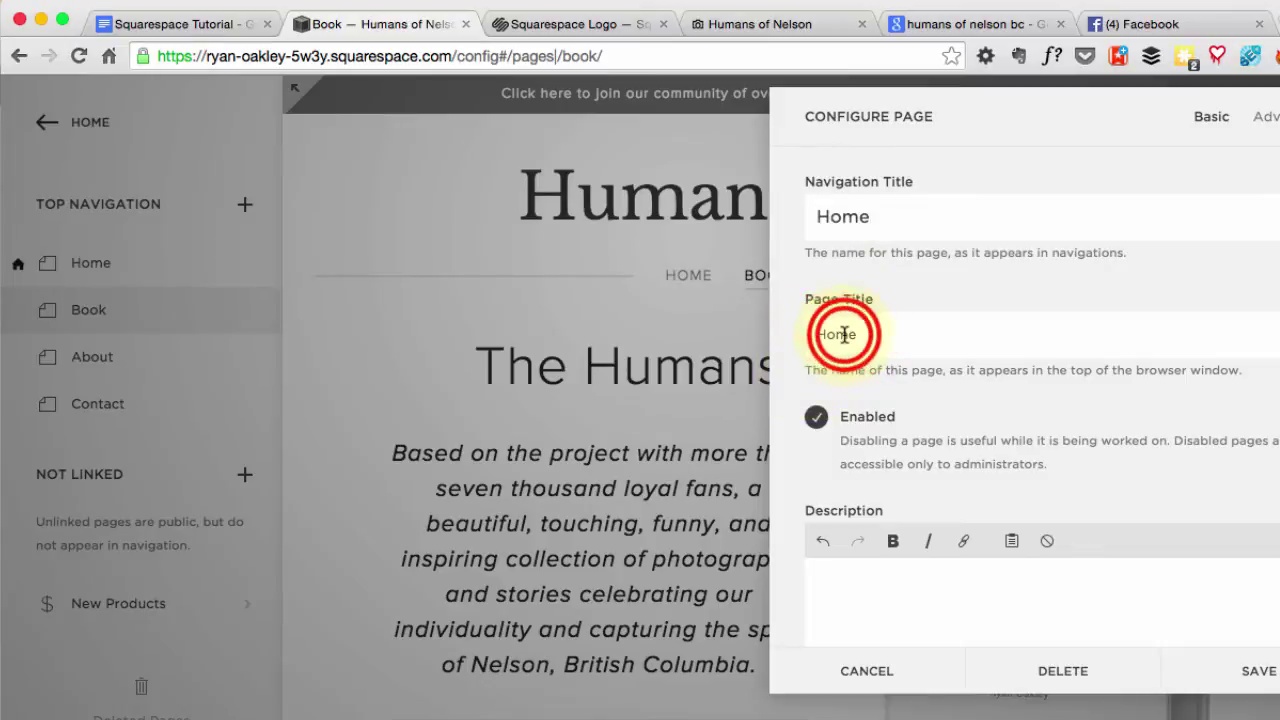
{"action": "double_click", "coordinate": [843, 334]}
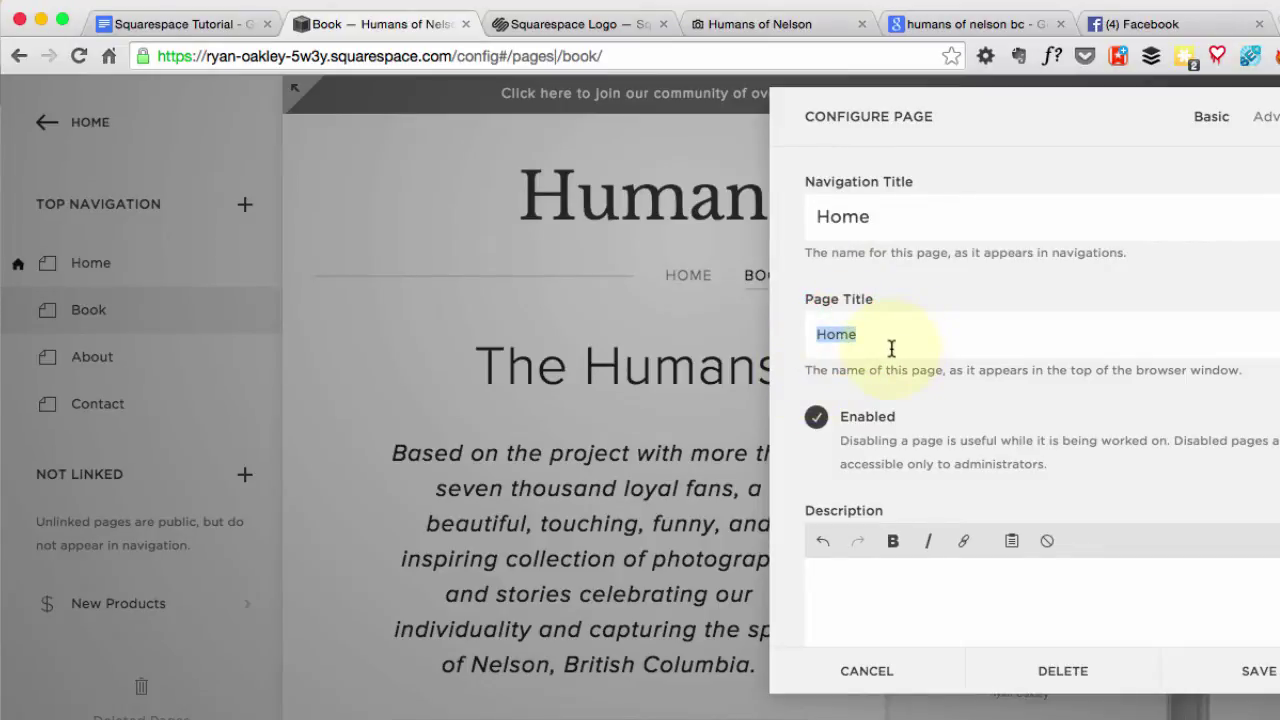
Step: Cancel the Home page configuration, discarding its unsaved changes
{"action": "key", "text": "super+Tab"}
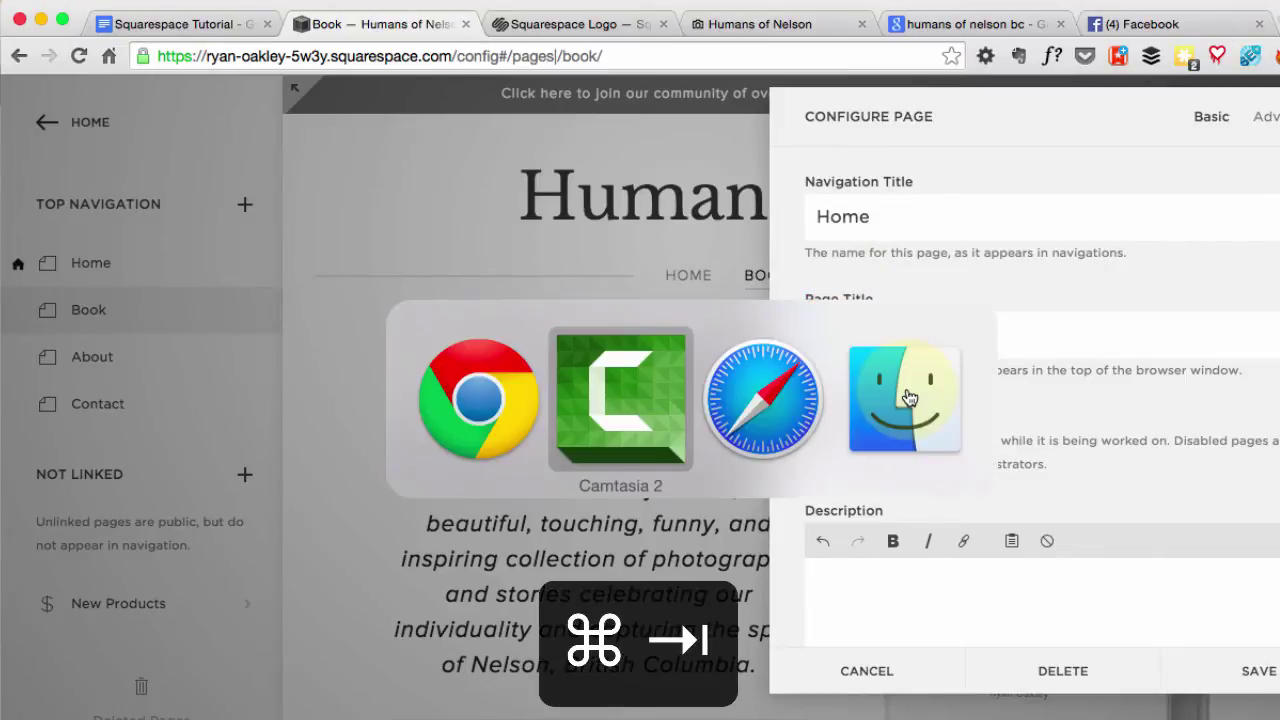
{"action": "key", "text": "super+Tab"}
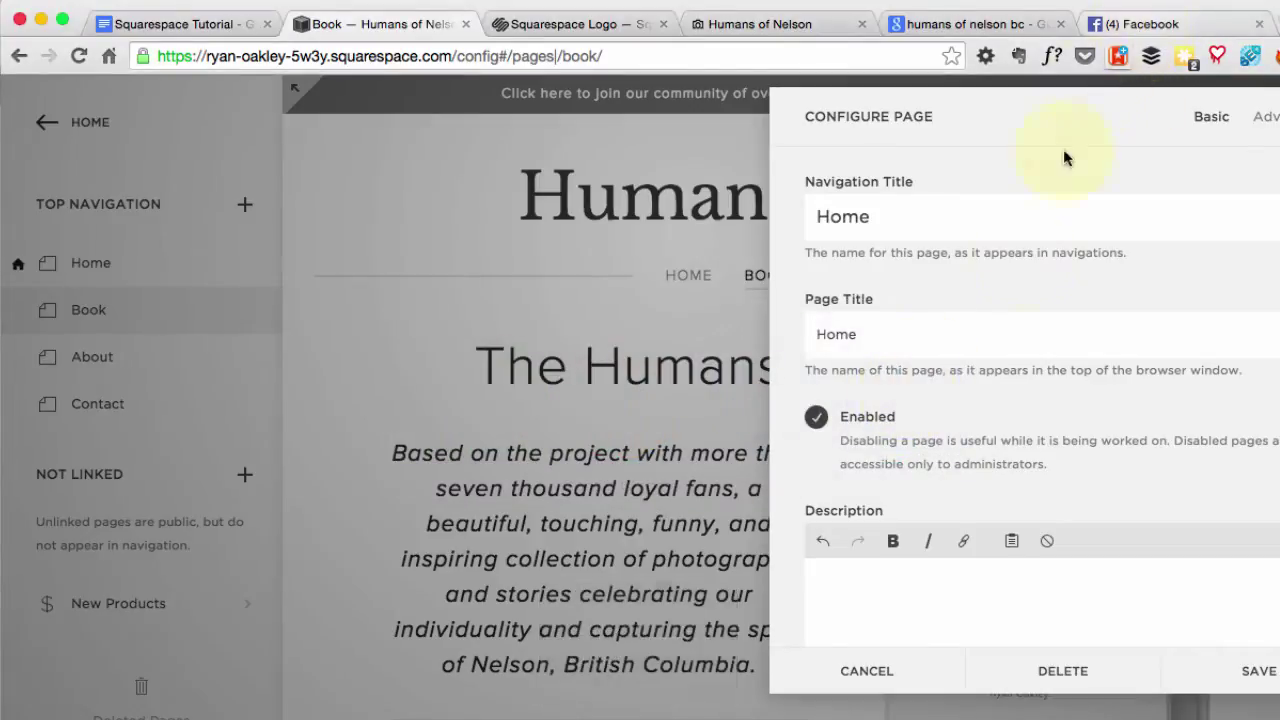
{"action": "scroll", "coordinate": [971, 375], "scroll_direction": "down", "scroll_amount": 5}
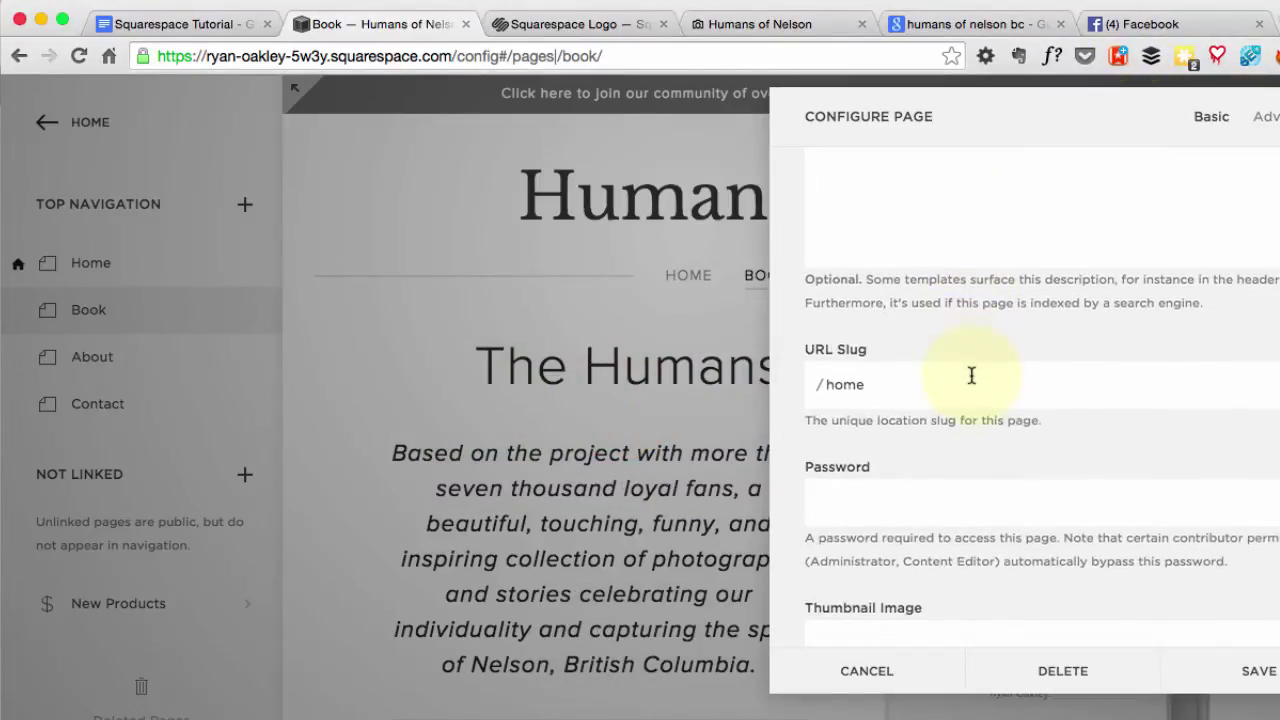
{"action": "scroll", "coordinate": [971, 375], "scroll_direction": "down", "scroll_amount": 5}
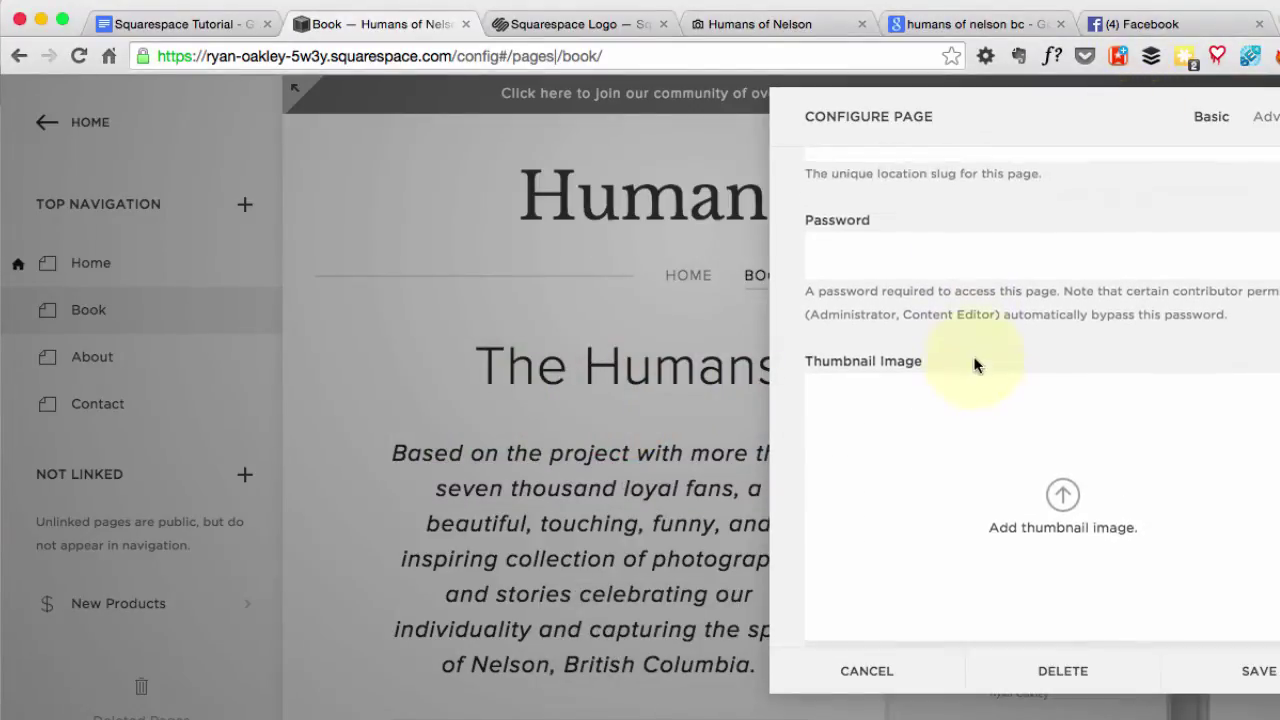
{"action": "scroll", "coordinate": [975, 362], "scroll_direction": "up", "scroll_amount": 4}
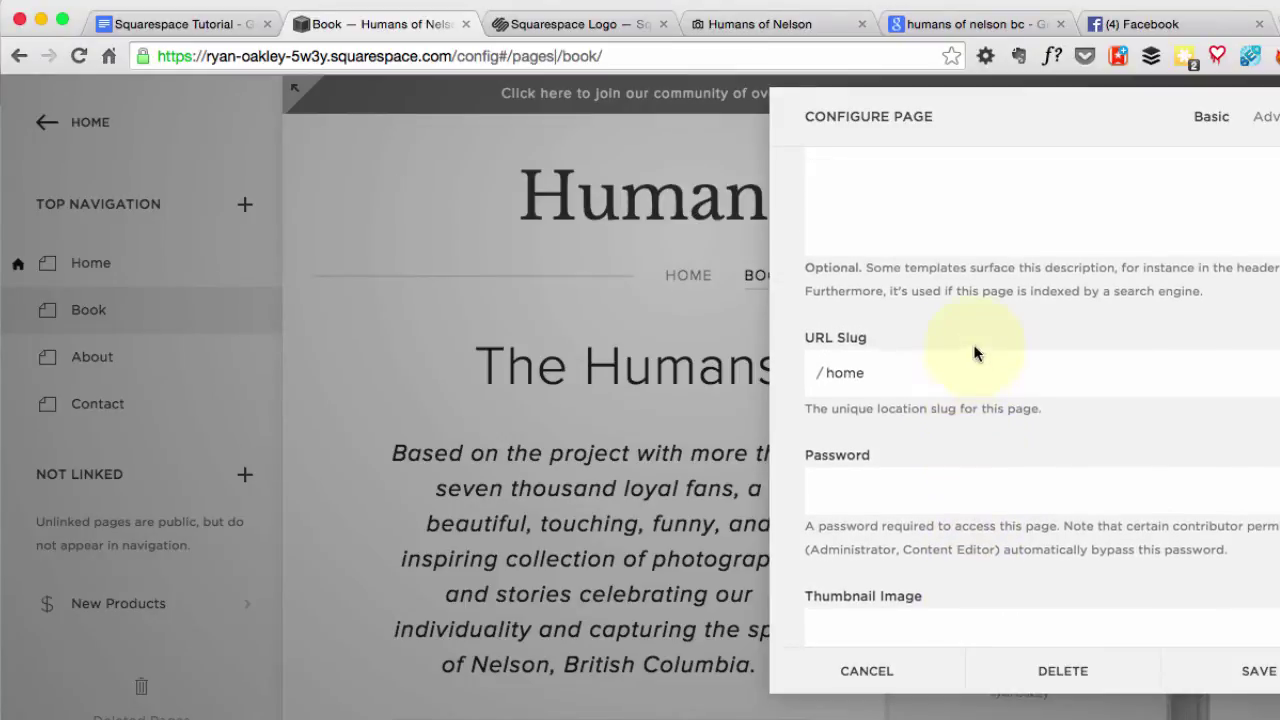
{"action": "scroll", "coordinate": [975, 353], "scroll_direction": "up", "scroll_amount": 5}
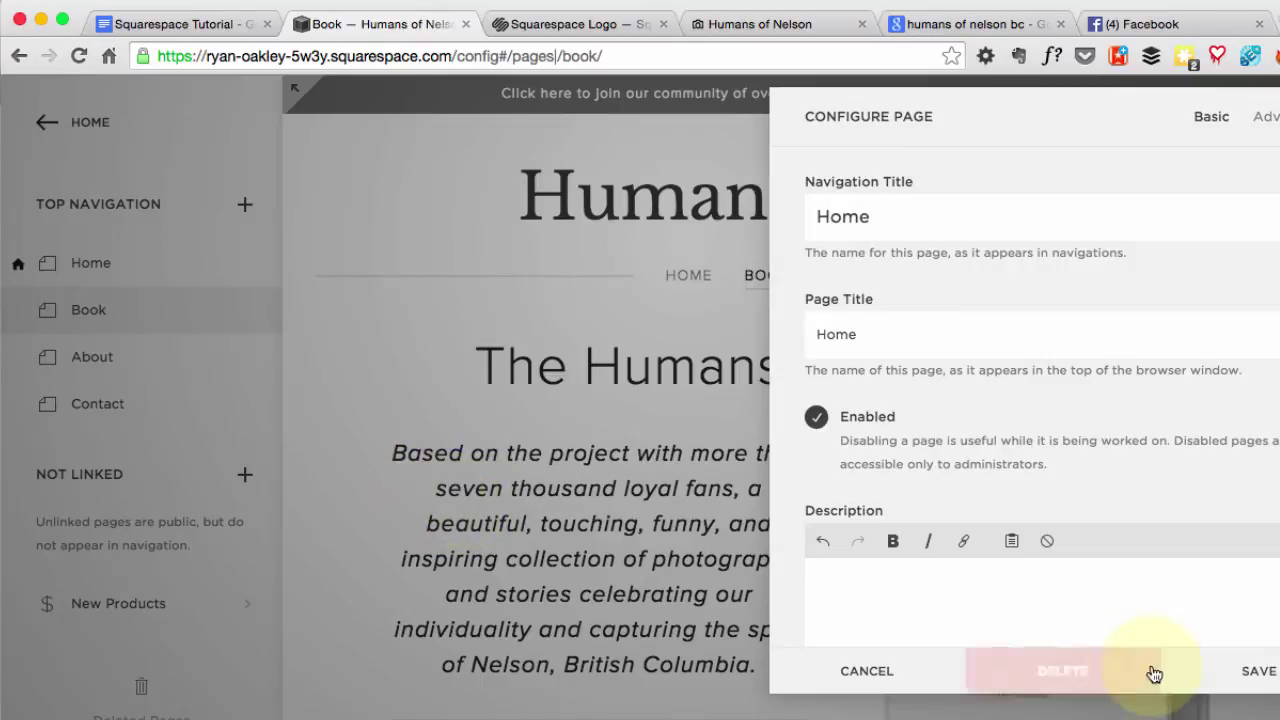
{"action": "left_click", "coordinate": [922, 675]}
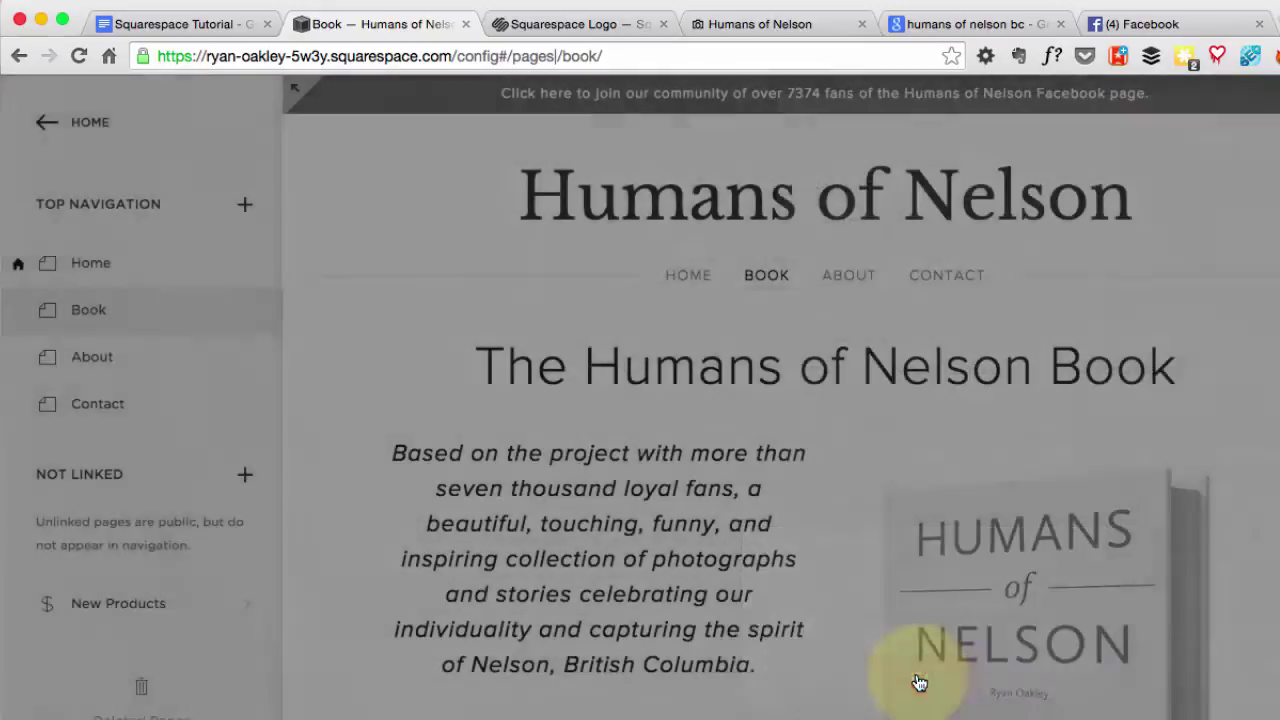
{"action": "left_click", "coordinate": [920, 674]}
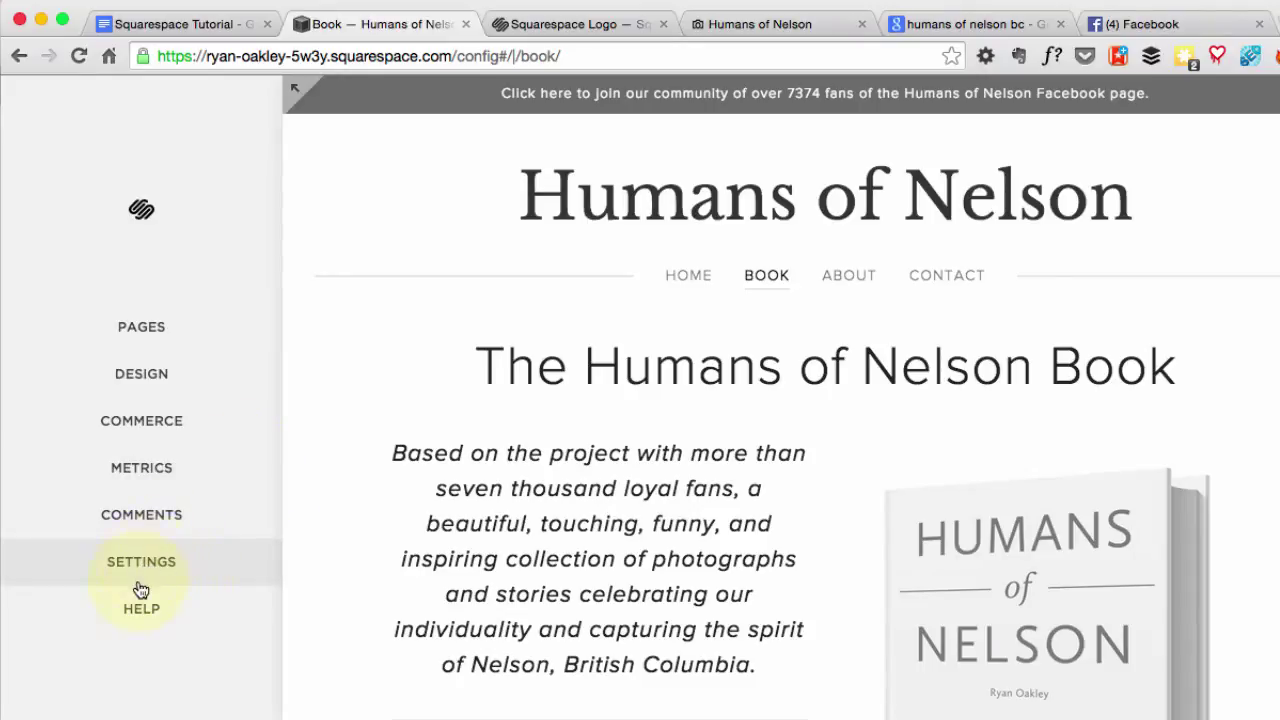
{"action": "left_click", "coordinate": [130, 468]}
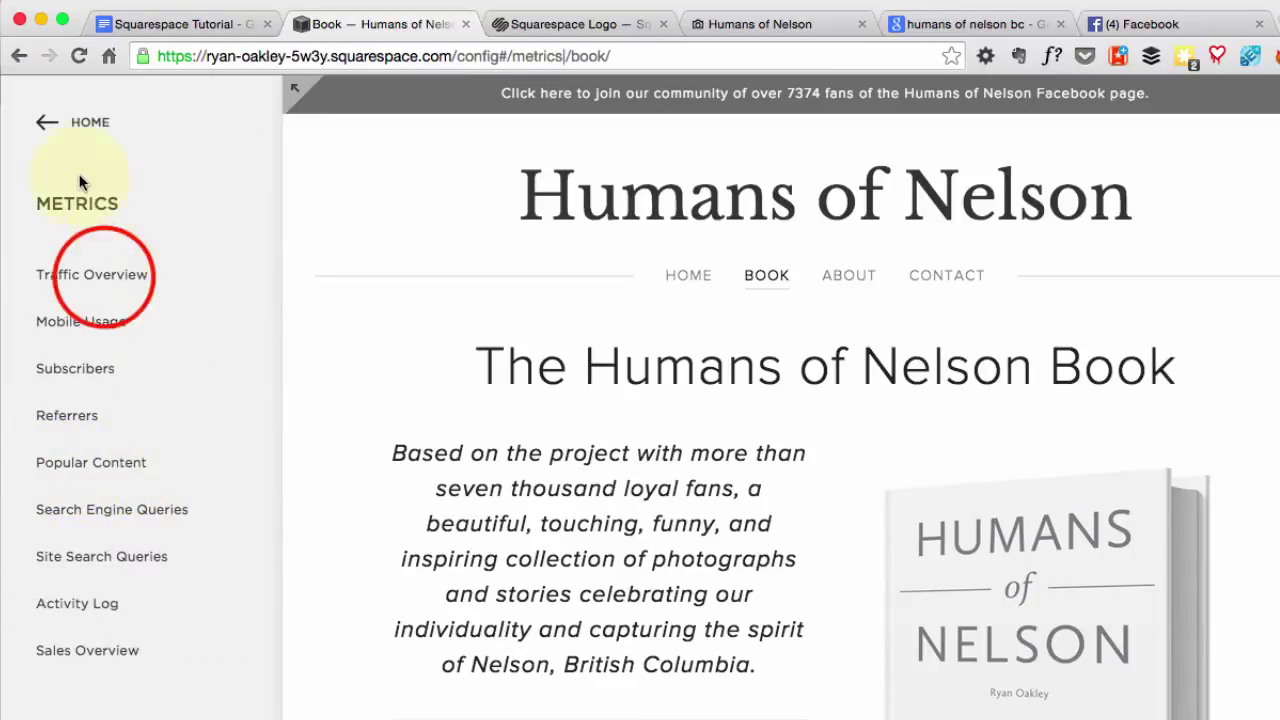
{"action": "left_click", "coordinate": [112, 278]}
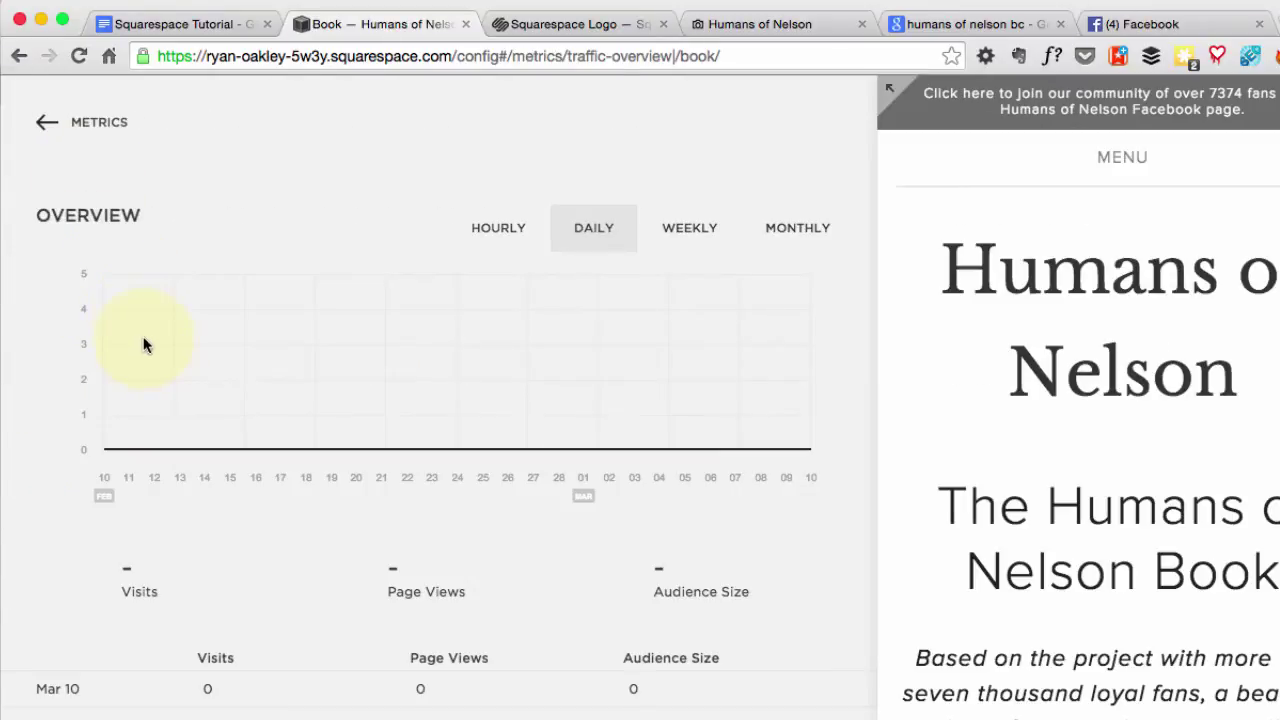
{"action": "key", "text": "Escape"}
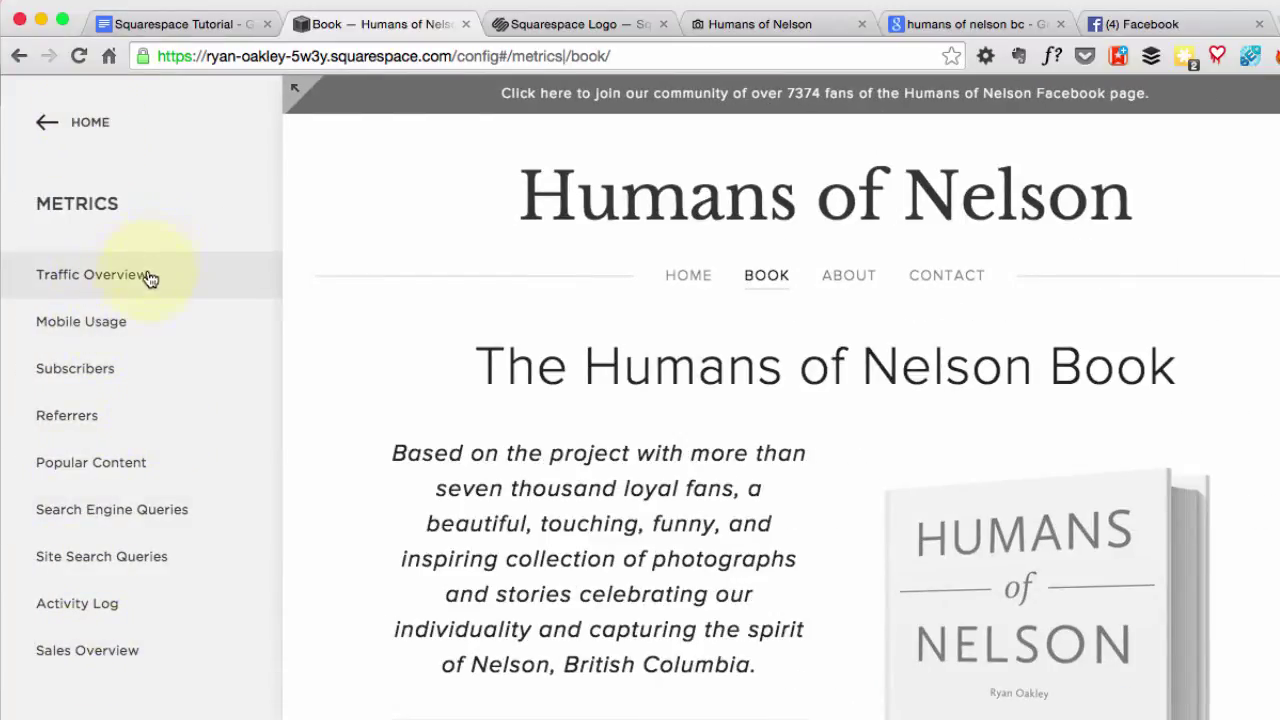
{"action": "left_click", "coordinate": [90, 122]}
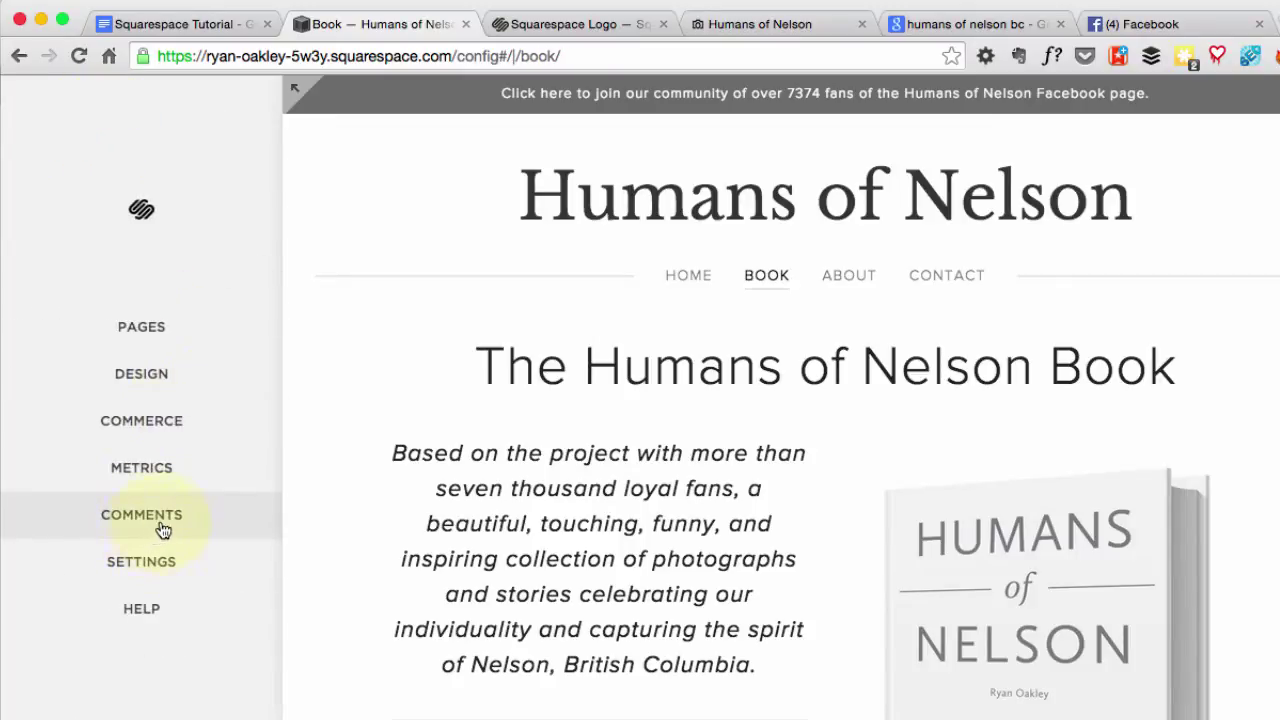
Step: Open Settings > Basic Information to review the Humans of Nelson site description, then return to the settings list
{"action": "left_click", "coordinate": [392, 710]}
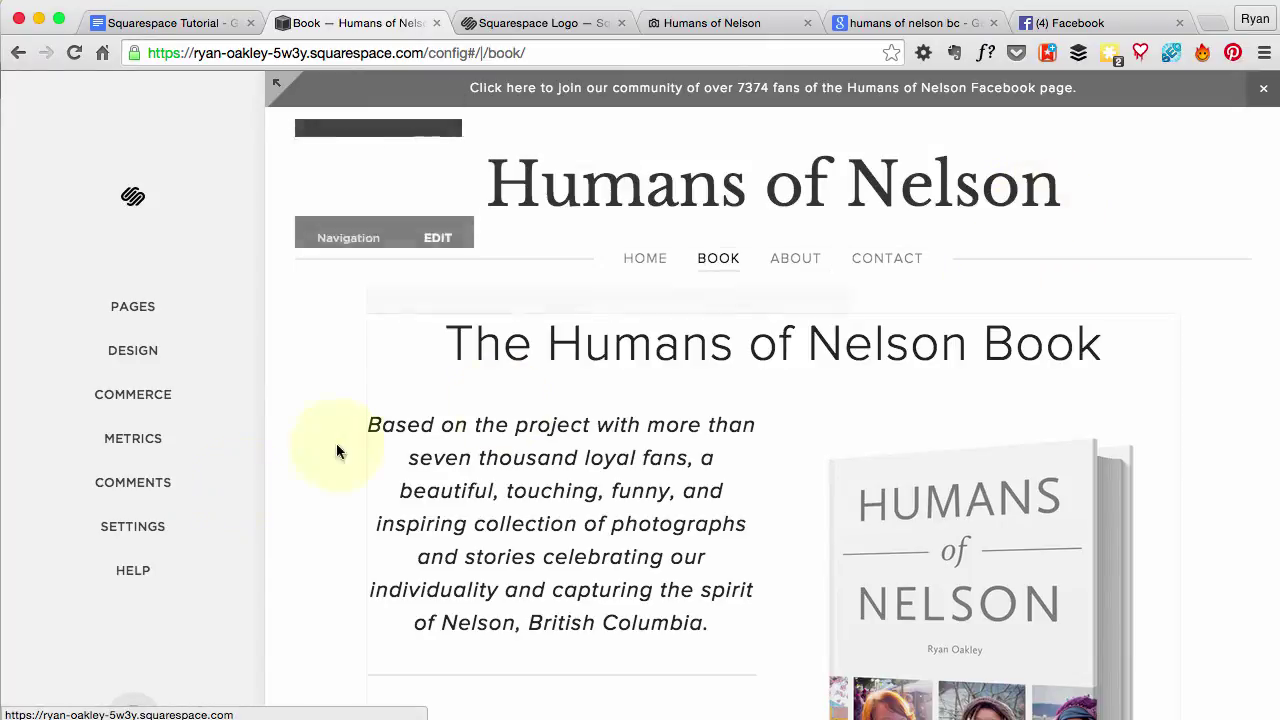
{"action": "left_click", "coordinate": [155, 533]}
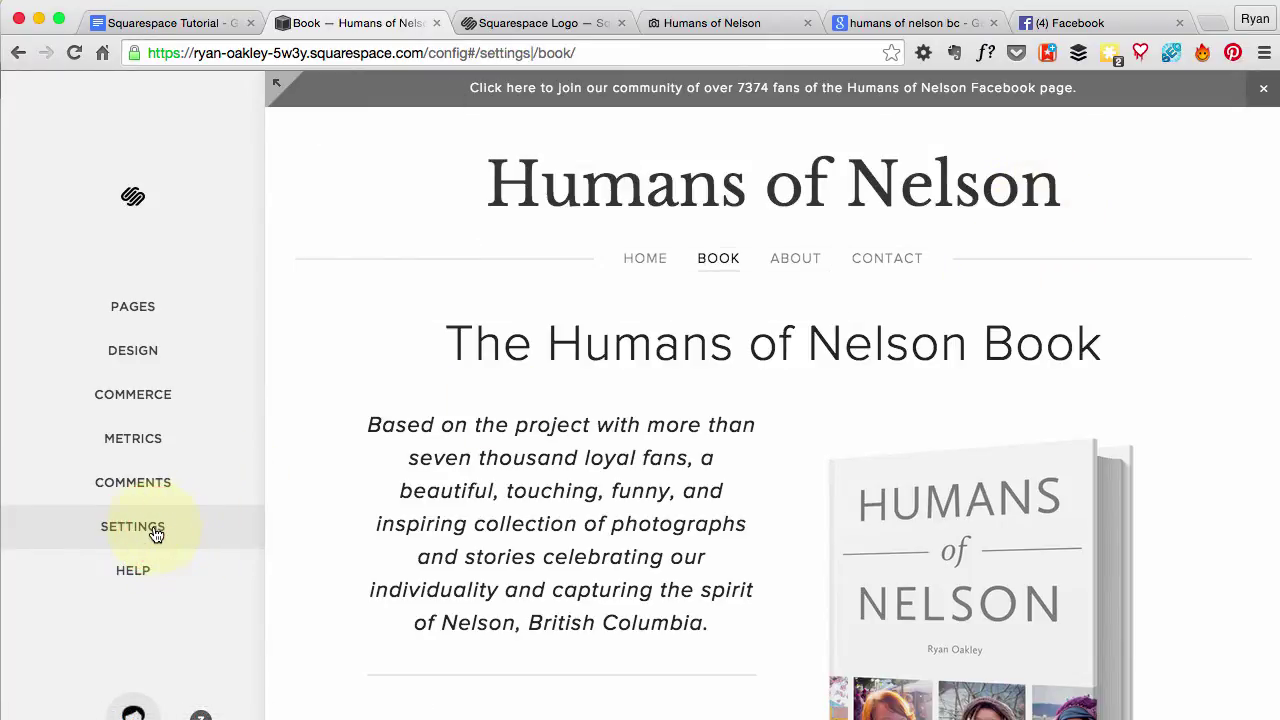
{"action": "left_click", "coordinate": [99, 262]}
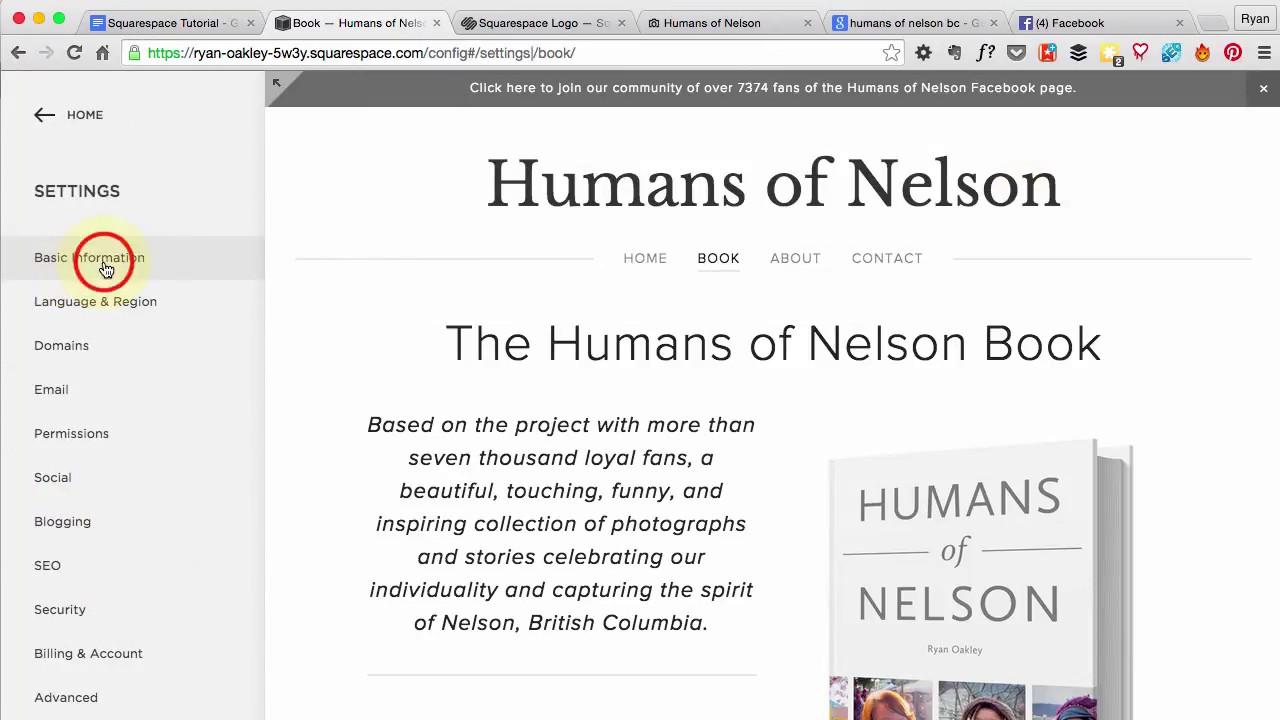
{"action": "scroll", "coordinate": [186, 352], "scroll_direction": "down", "scroll_amount": 5}
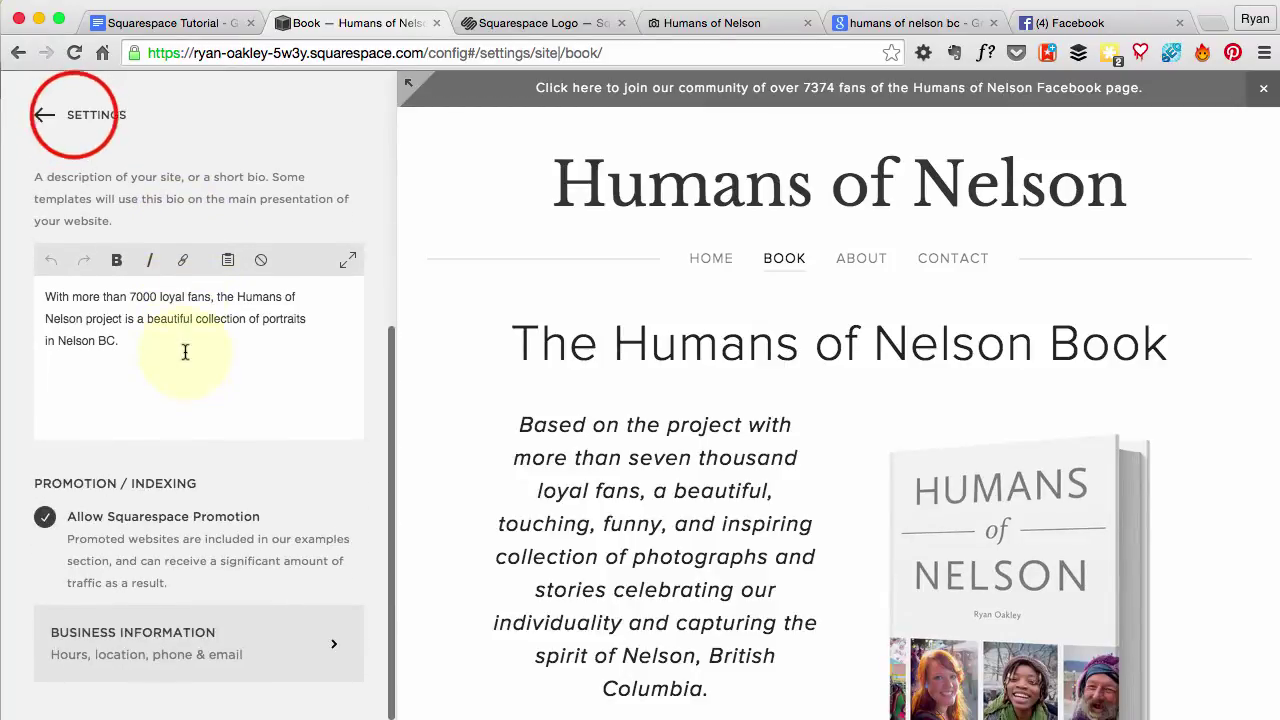
{"action": "left_click", "coordinate": [44, 114]}
Step: Set the Language & Region time zone to Vancouver, Pacific Standard Time, and save
{"action": "left_click", "coordinate": [97, 305]}
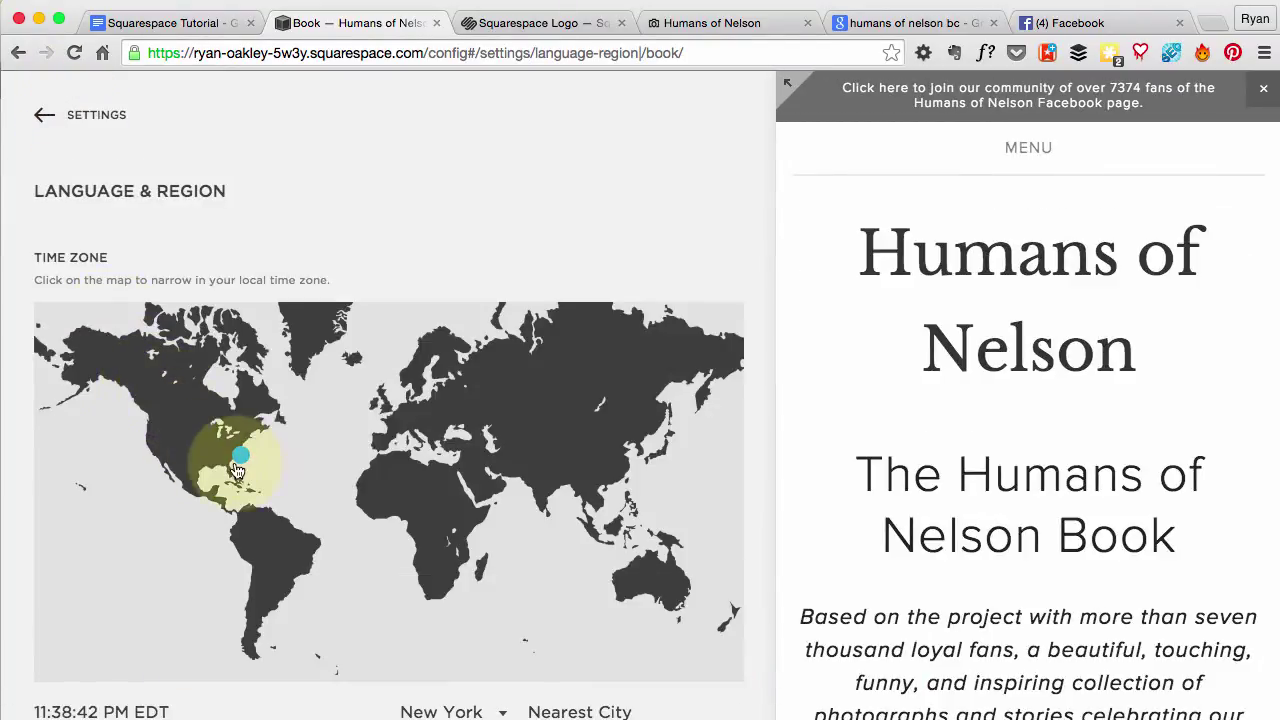
{"action": "scroll", "coordinate": [235, 465], "scroll_direction": "down", "scroll_amount": 2}
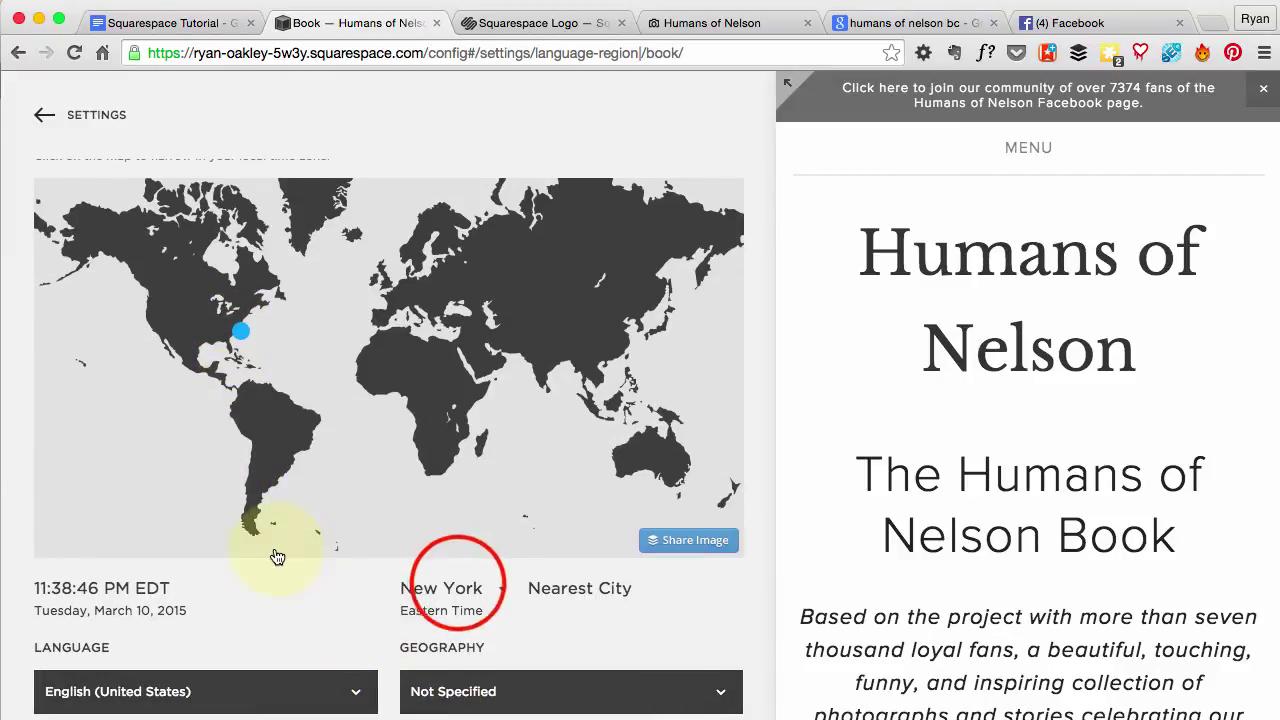
{"action": "left_click", "coordinate": [460, 588]}
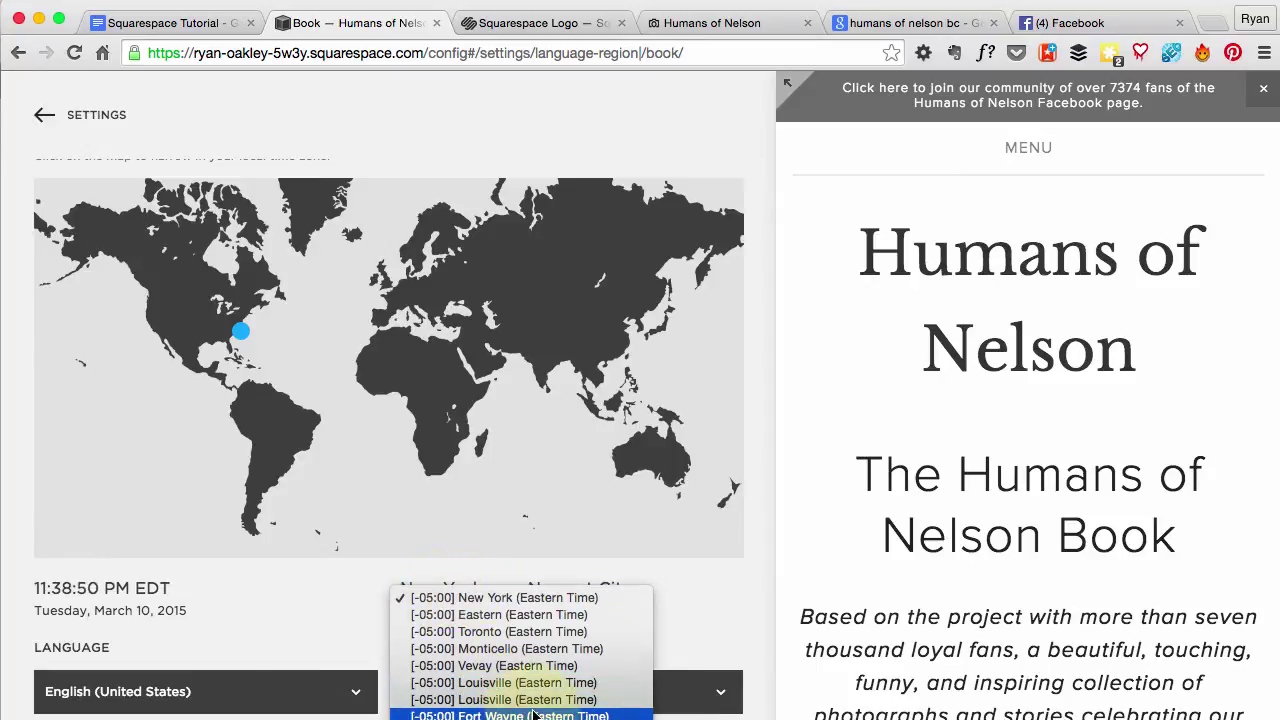
{"action": "left_click", "coordinate": [150, 300]}
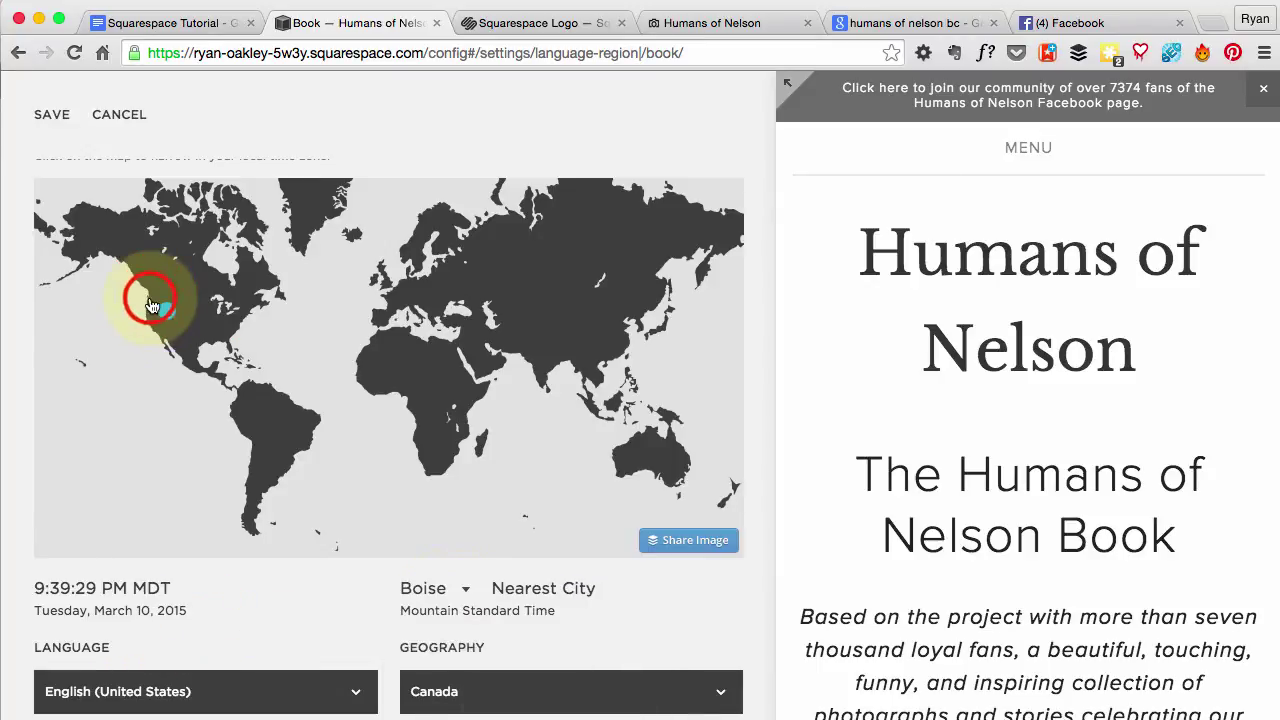
{"action": "left_click", "coordinate": [165, 302]}
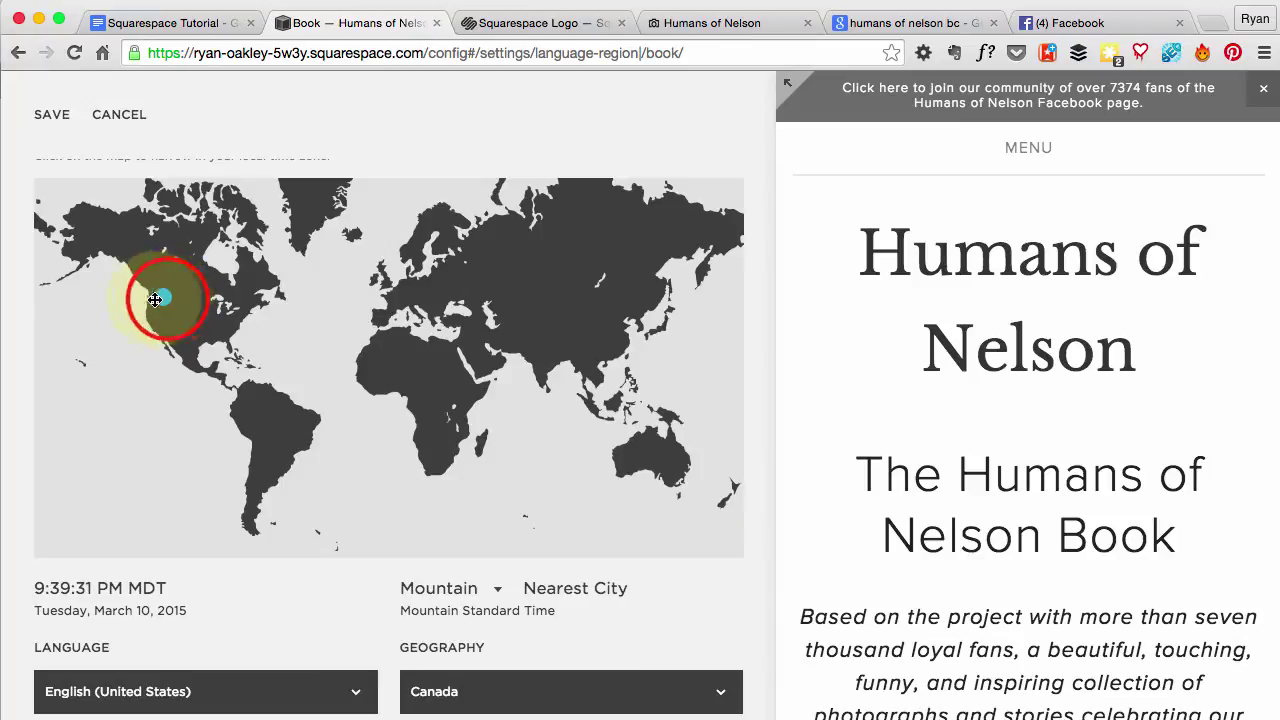
{"action": "left_click", "coordinate": [130, 297]}
{"action": "left_click", "coordinate": [149, 305]}
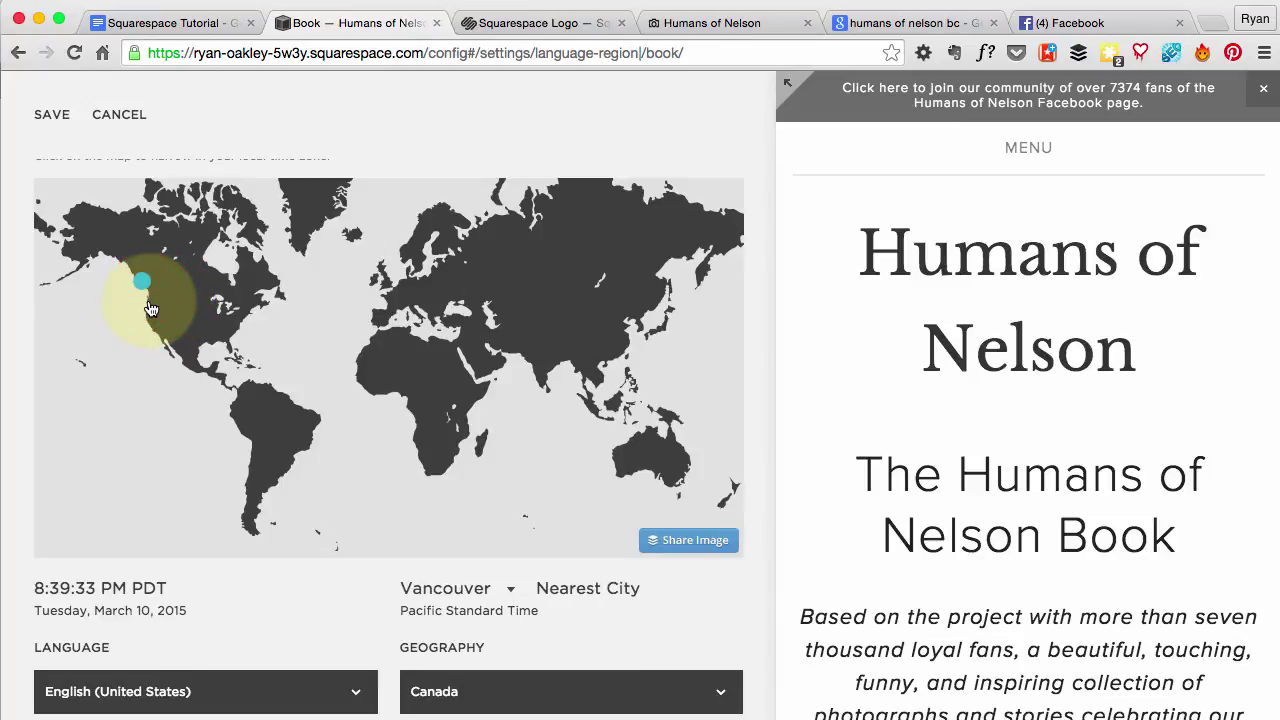
{"action": "left_click", "coordinate": [441, 628]}
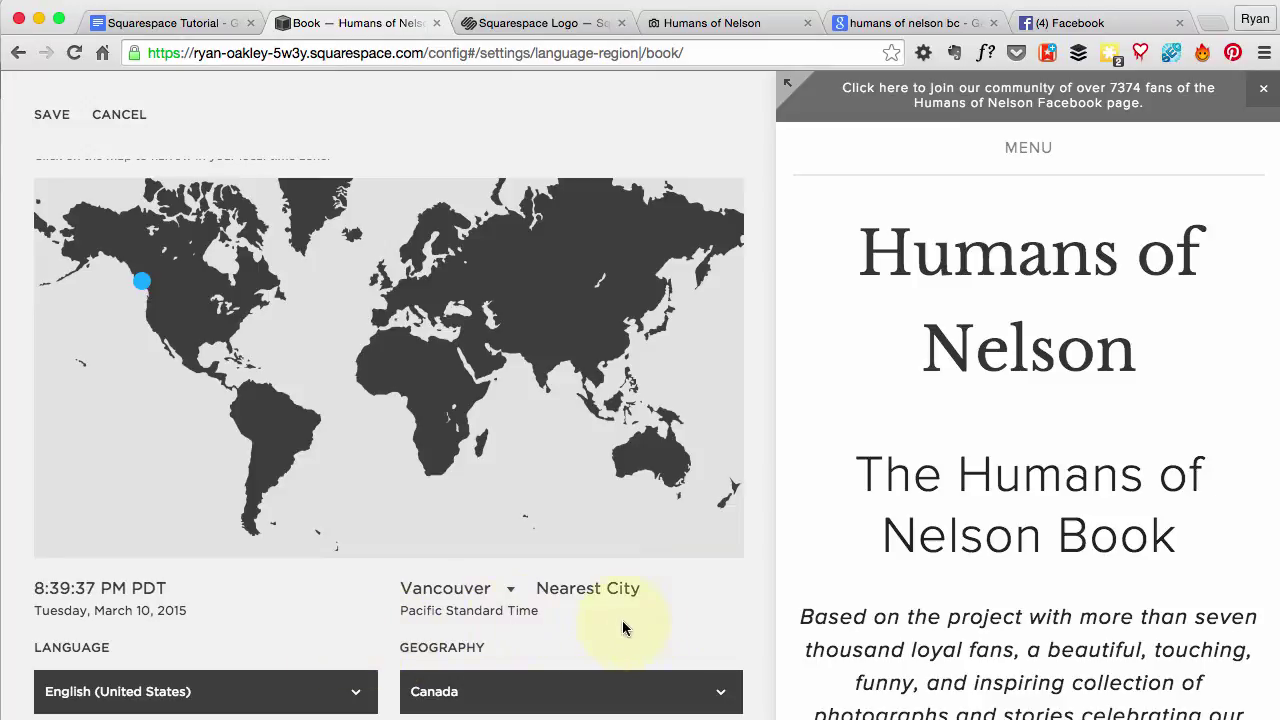
{"action": "left_click", "coordinate": [38, 114]}
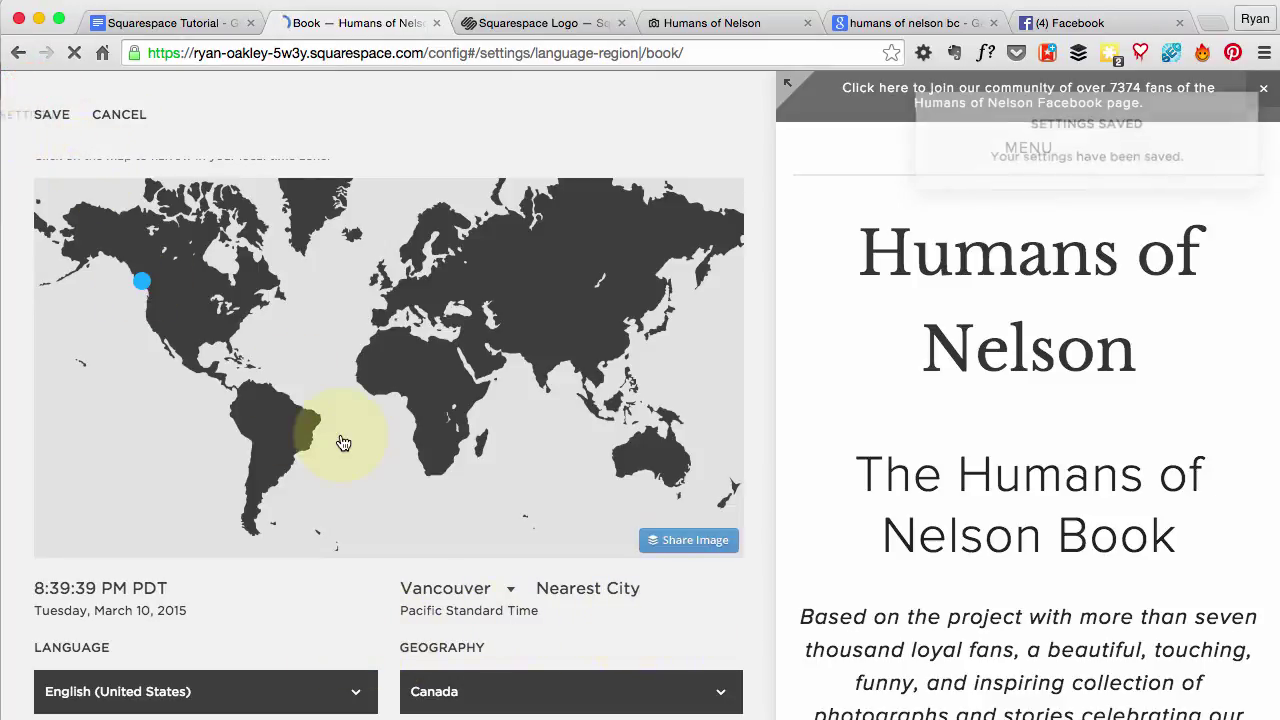
{"action": "left_click", "coordinate": [100, 117]}
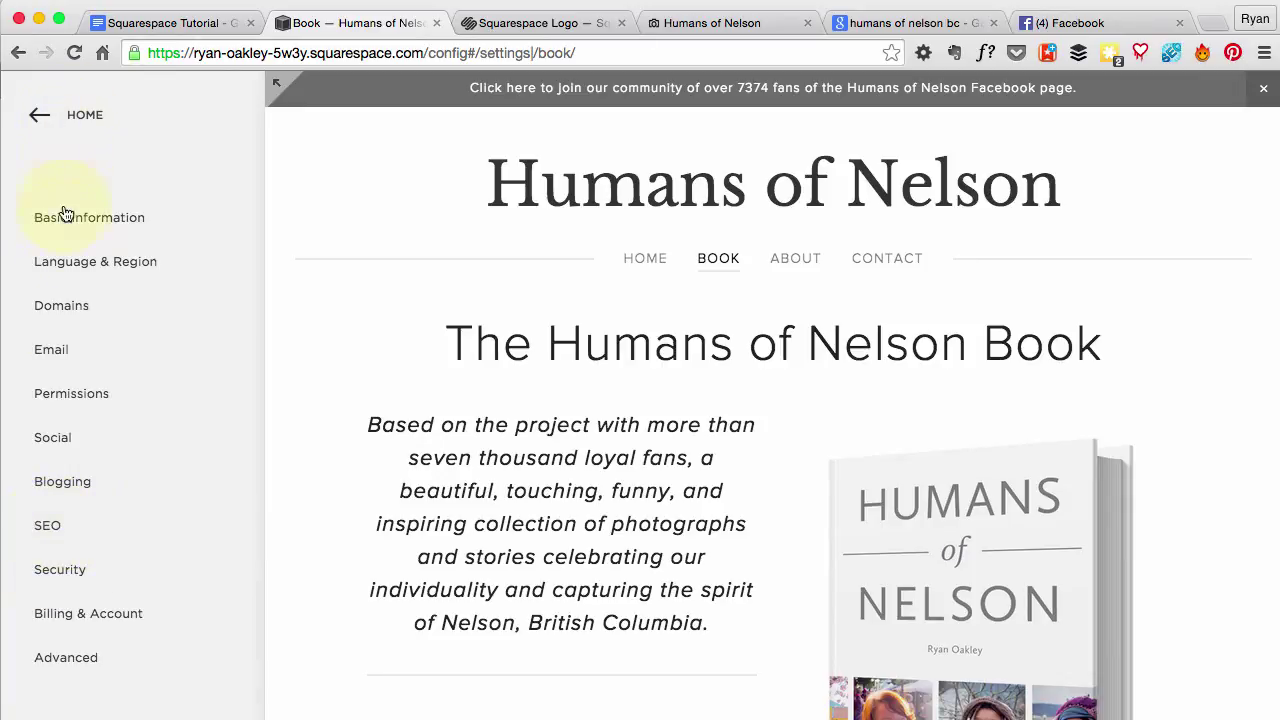
Step: Paste the 7000-loyal-fans sentence into the SEO search engine description field
{"action": "left_click", "coordinate": [74, 531]}
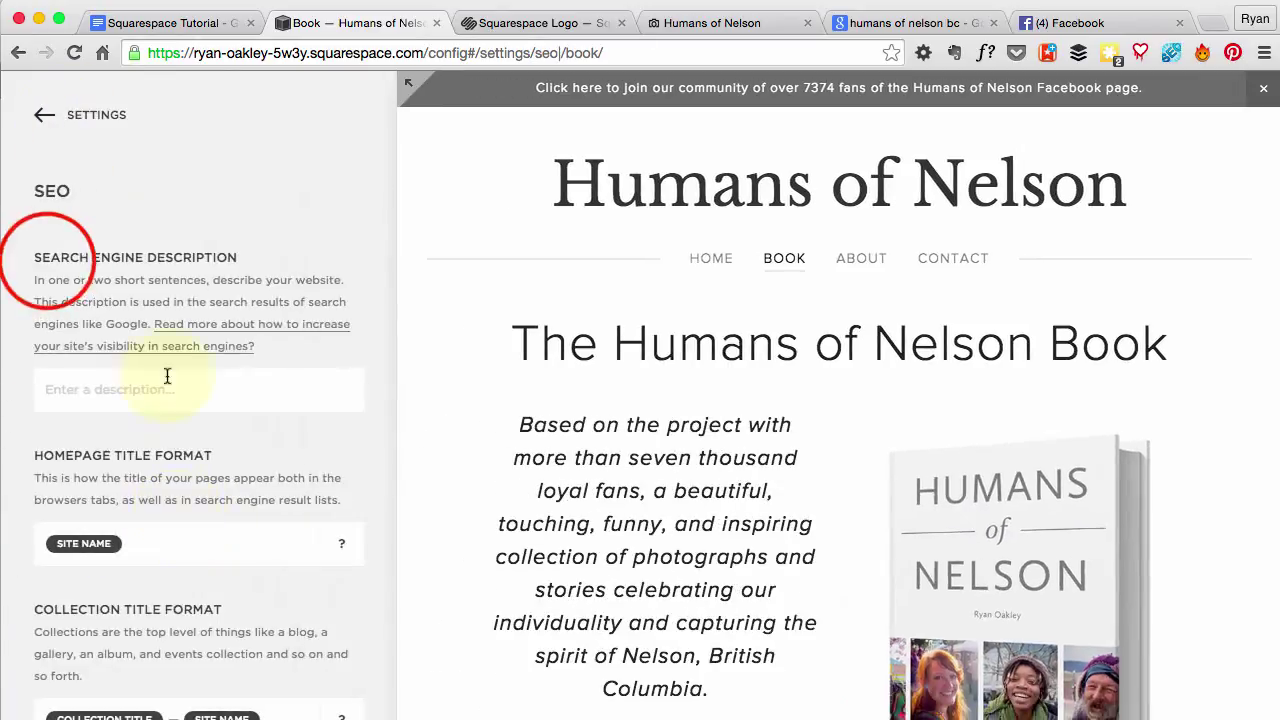
{"action": "left_click_drag", "start_coordinate": [47, 258], "coordinate": [236, 262]}
{"action": "left_click", "coordinate": [150, 394]}
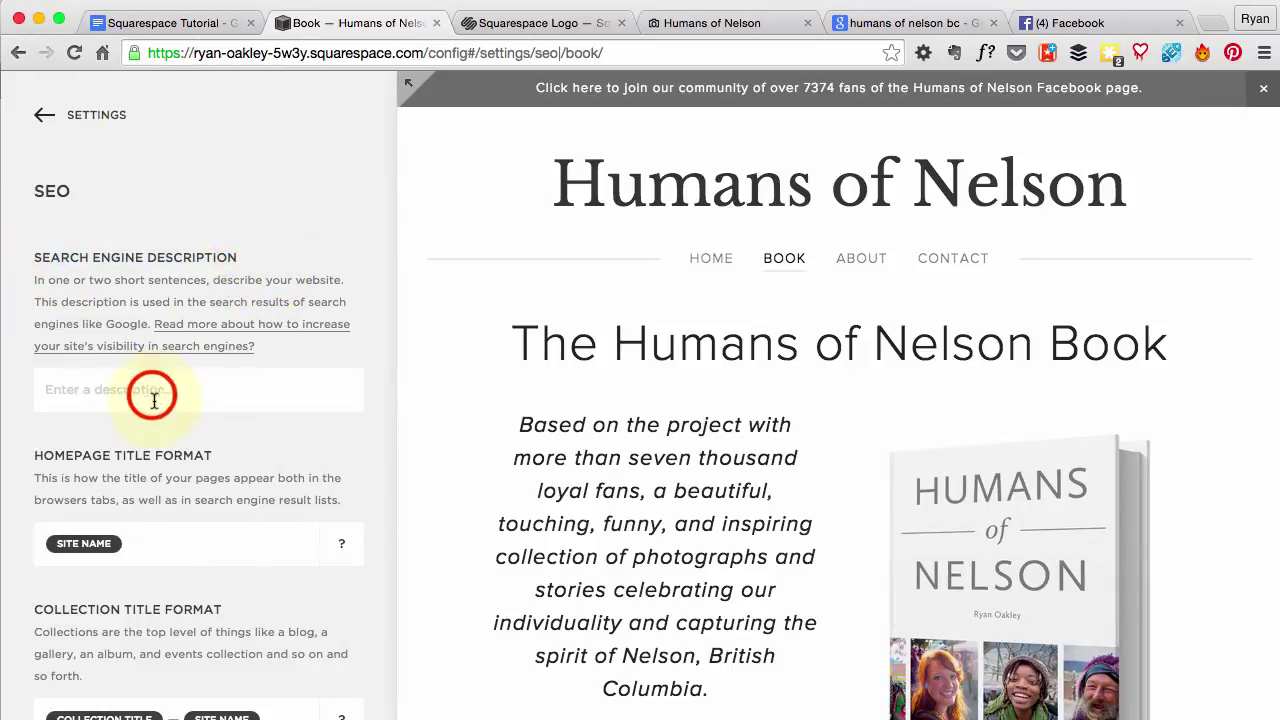
{"action": "type", "text": "is a beautiful collection of portraits in Nelson BC"}
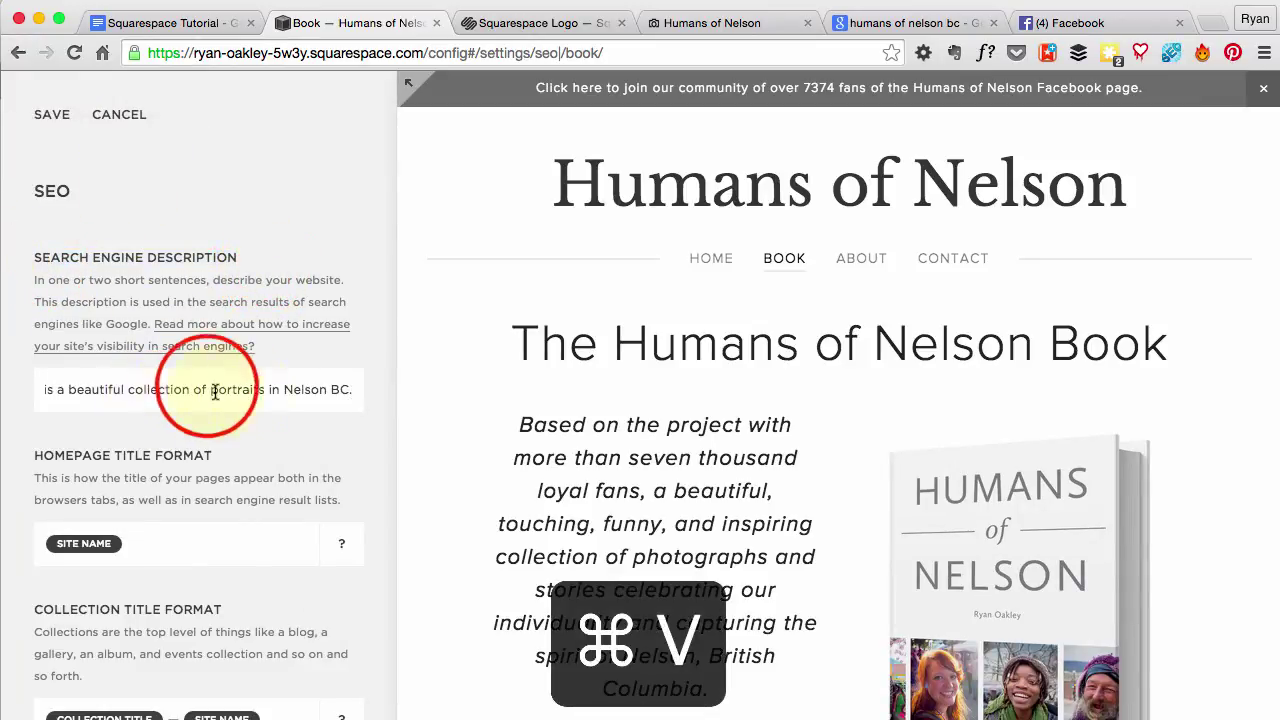
{"action": "left_click_drag", "start_coordinate": [207, 389], "coordinate": [5, 388]}
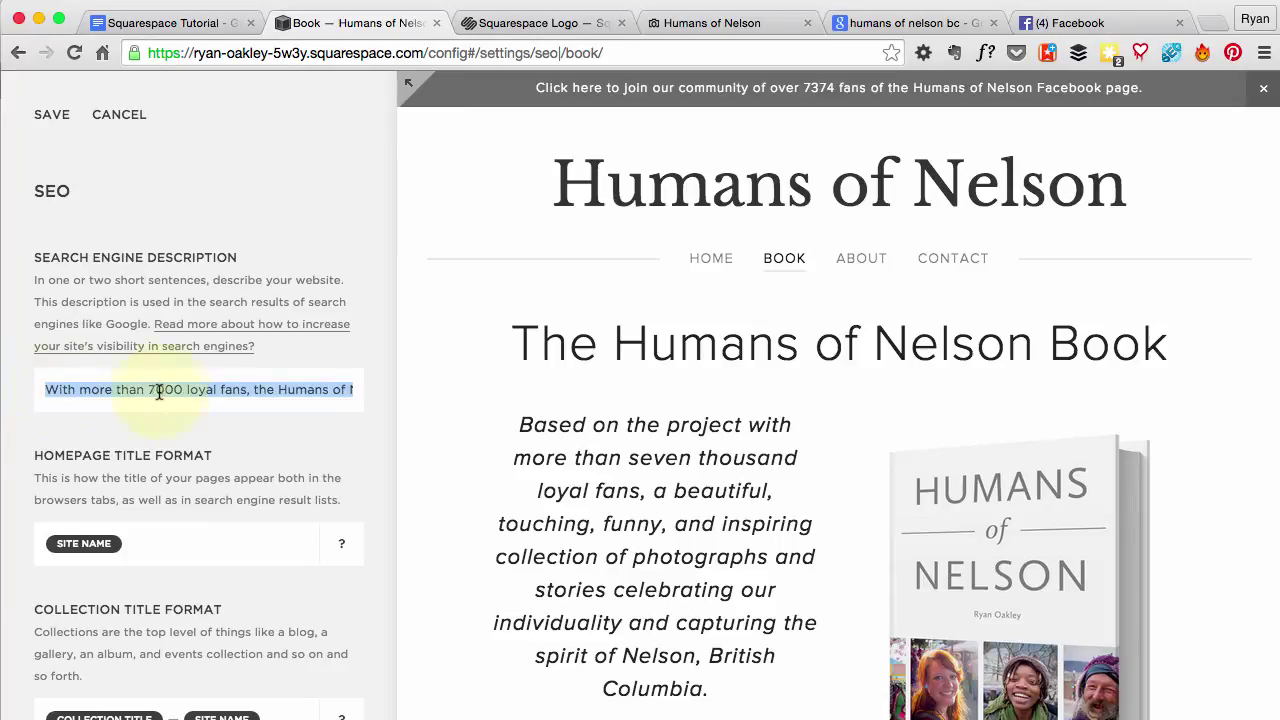
{"action": "scroll", "coordinate": [247, 470], "scroll_direction": "down", "scroll_amount": 5}
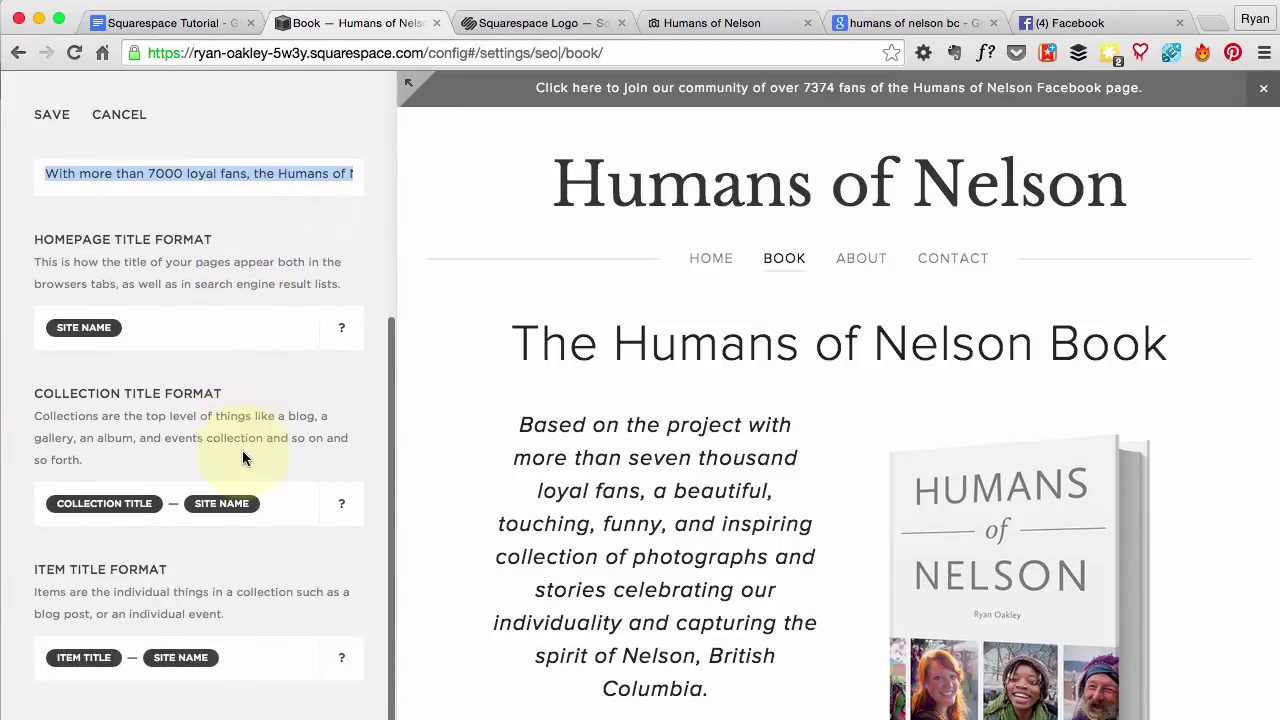